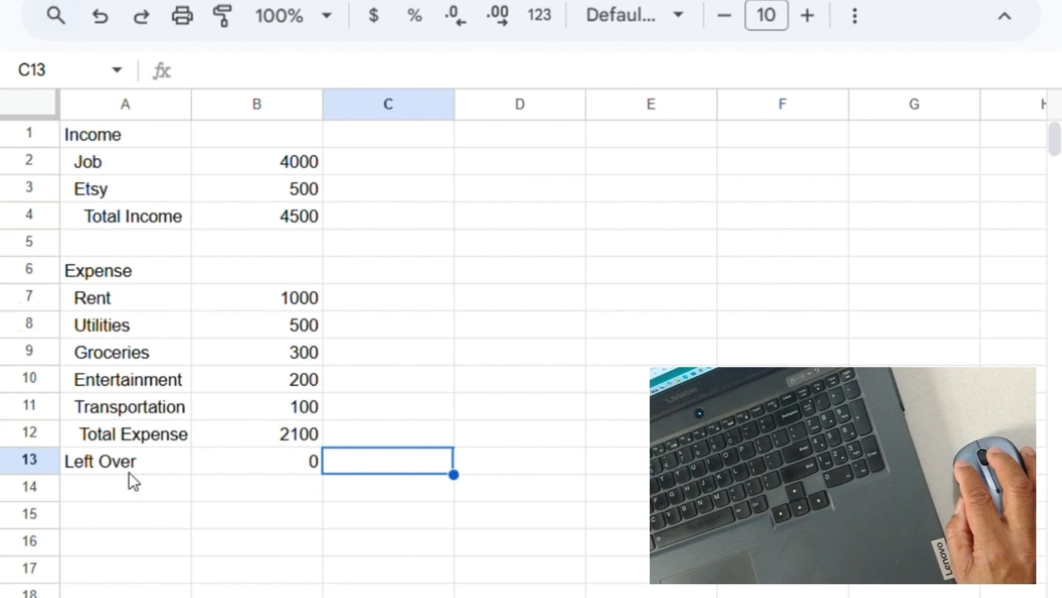
# Insert one blank row directly above the Left Over row to separate it from Total Expense.
pyautogui.click(119, 465)
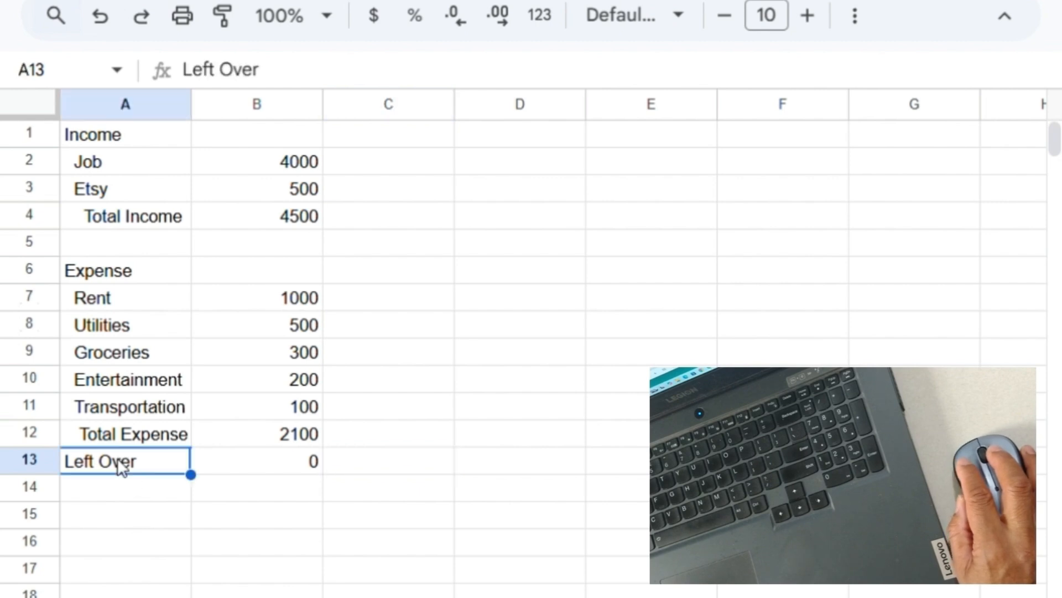
pyautogui.click(125, 408)
pyautogui.click(133, 462)
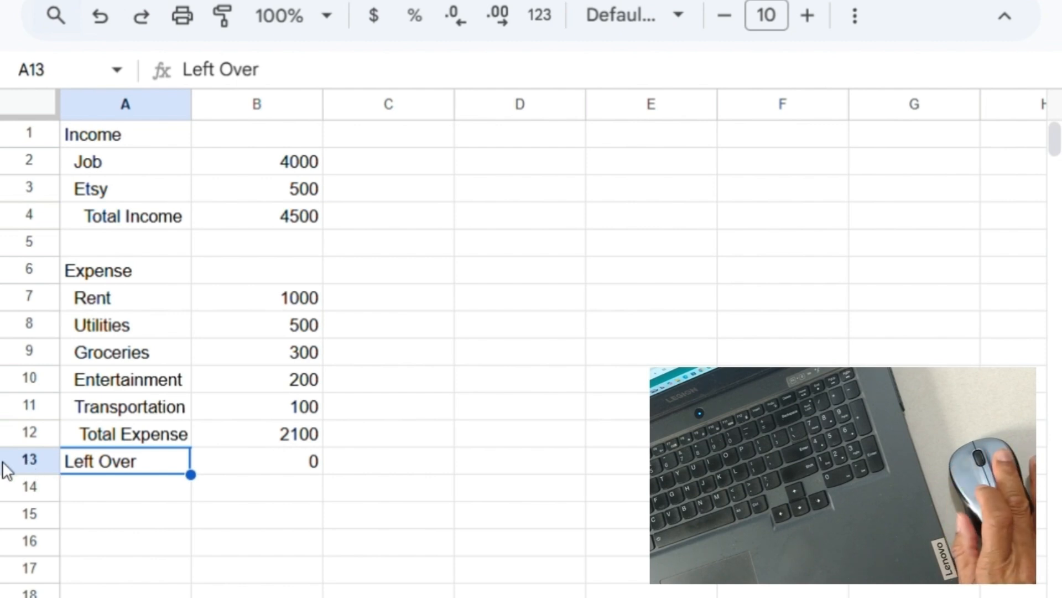
pyautogui.click(37, 465)
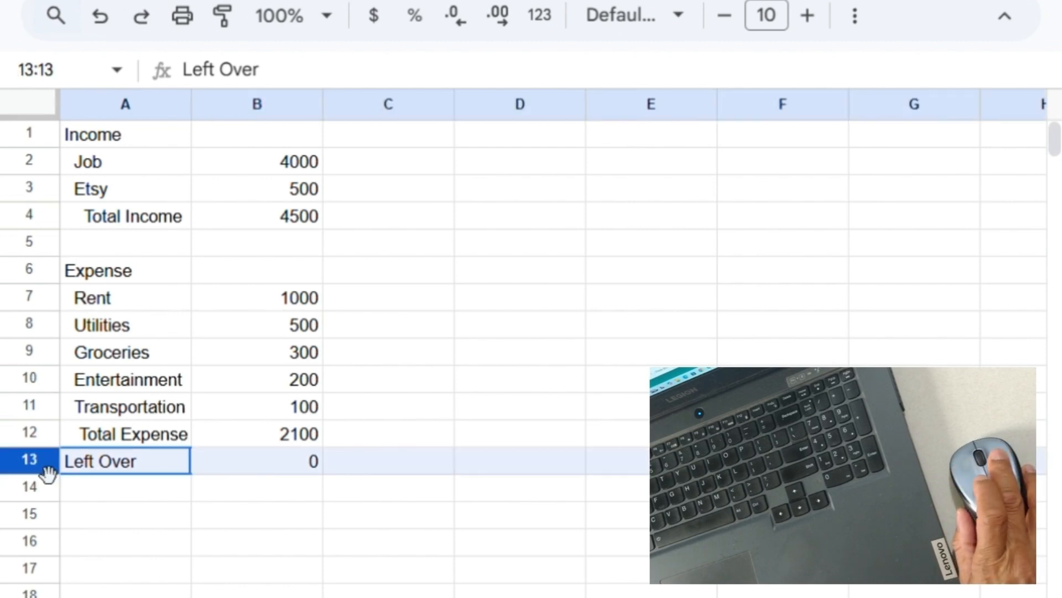
pyautogui.rightClick(43, 473)
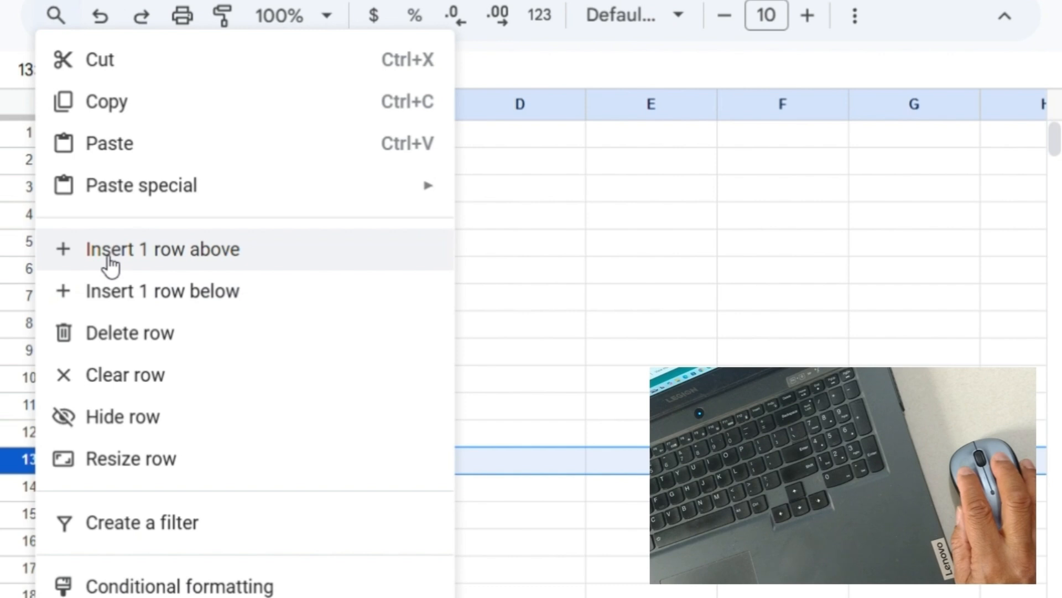
pyautogui.click(105, 259)
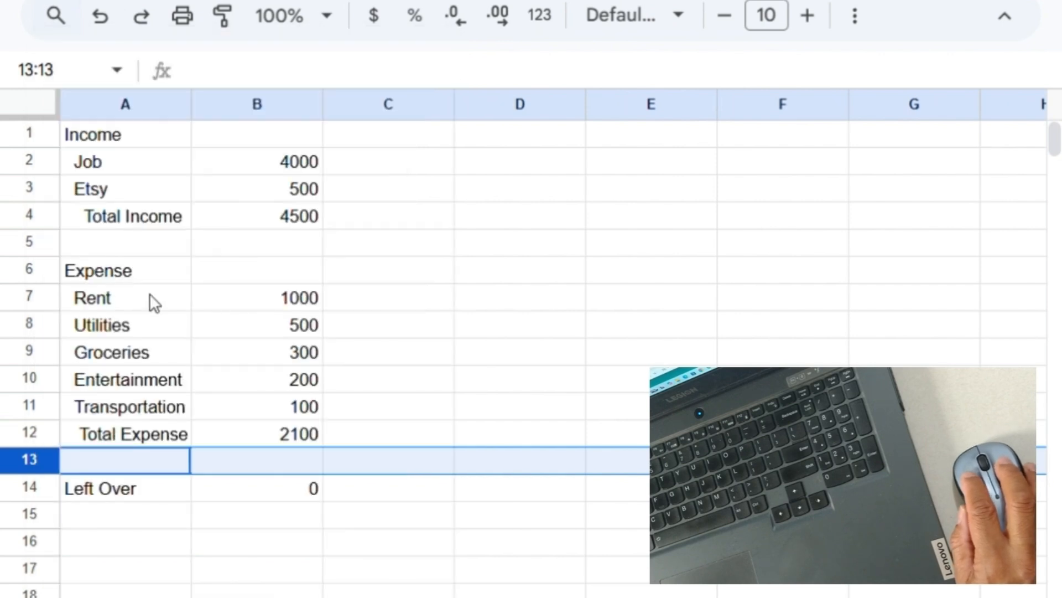
pyautogui.click(287, 572)
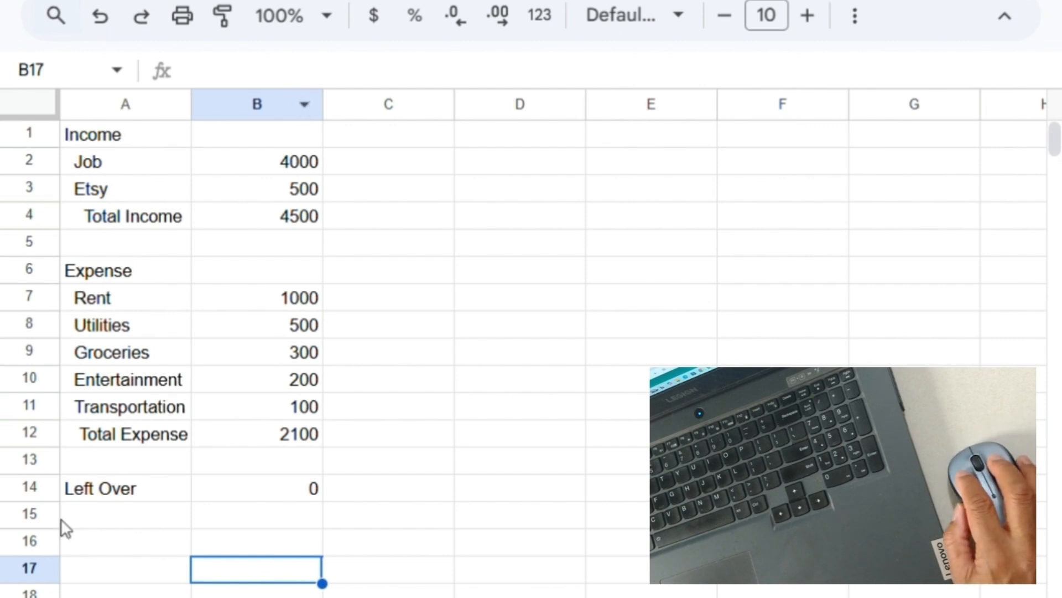
# Replace the Left Over formula in B14 with Total Income minus Total Expense, =B4-B12.
pyautogui.click(237, 493)
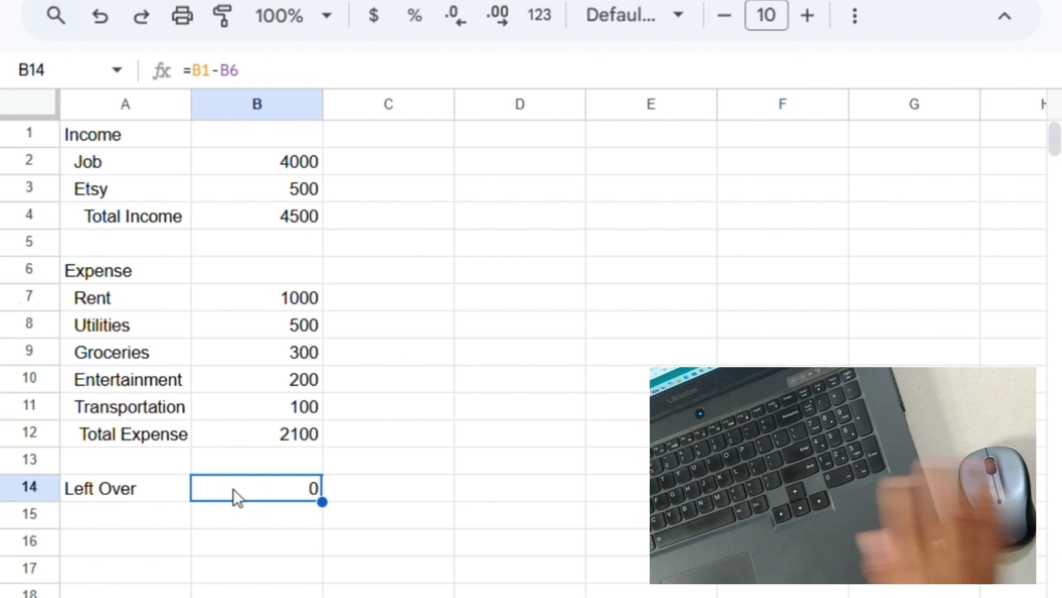
pyautogui.press('Delete')
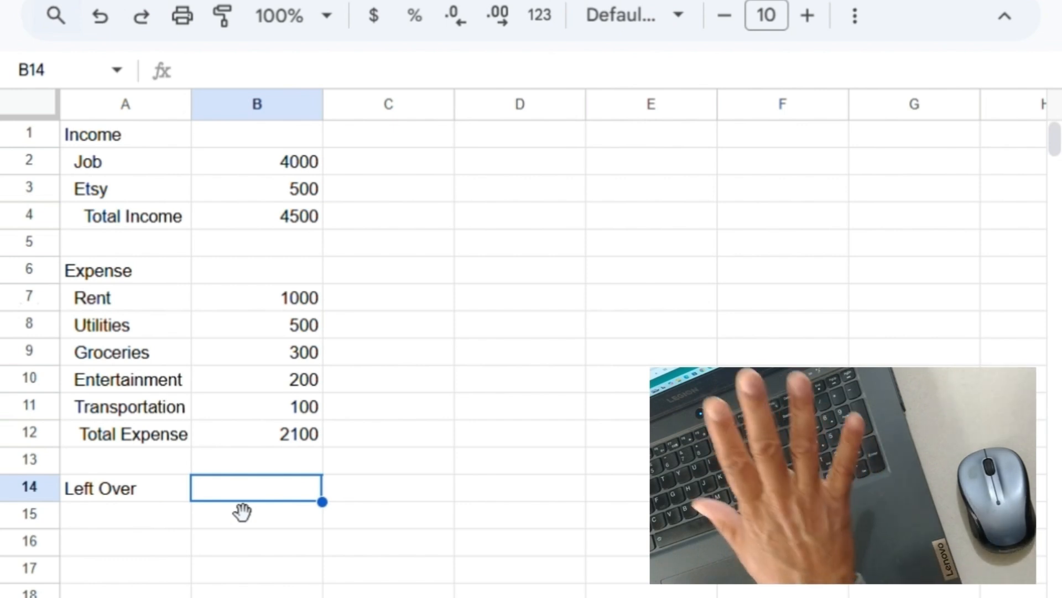
pyautogui.write('=')
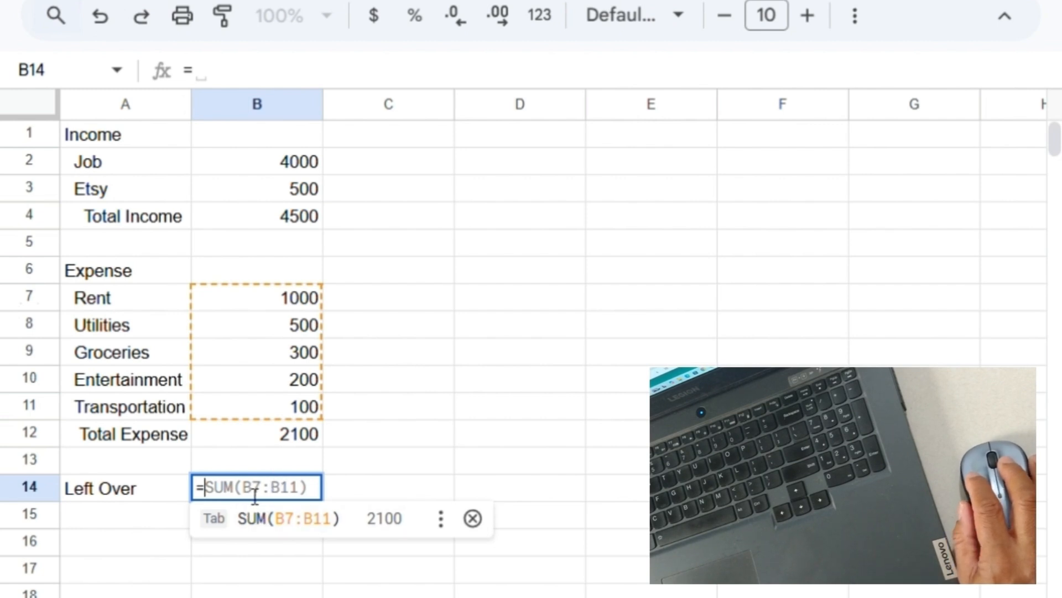
pyautogui.click(278, 214)
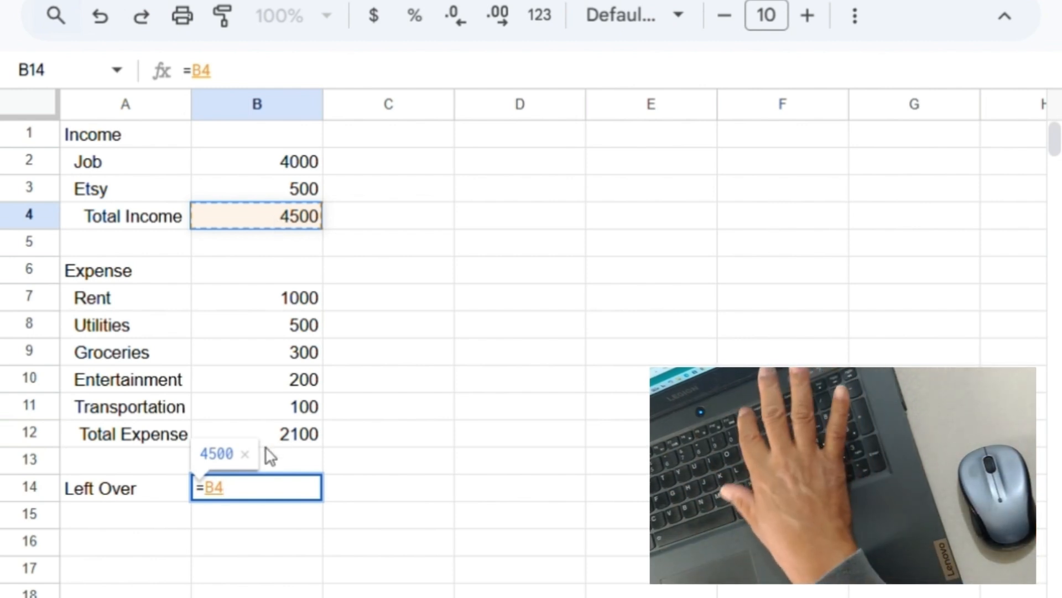
pyautogui.write('-')
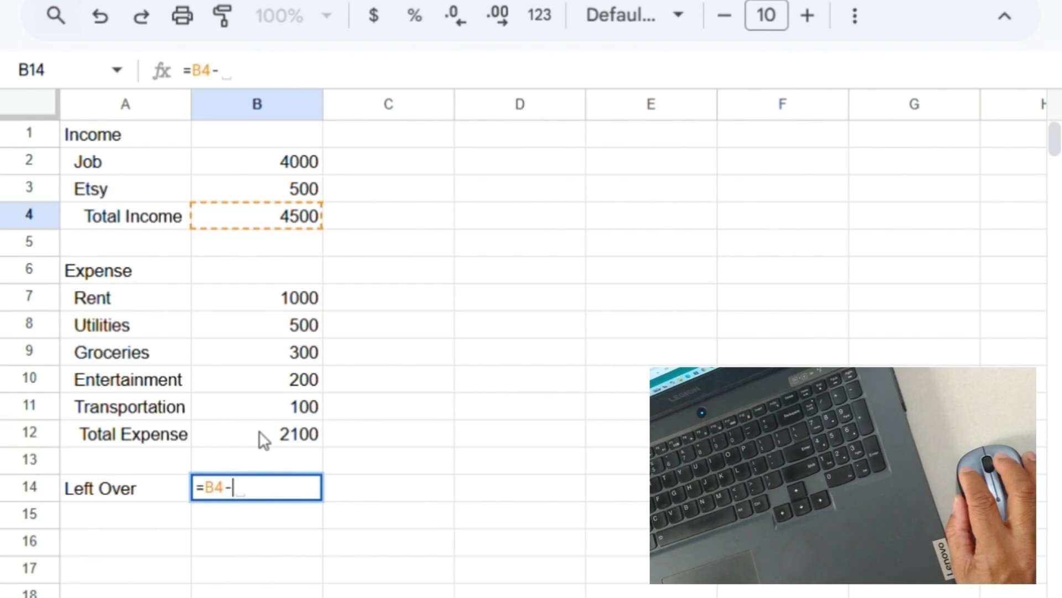
pyautogui.click(259, 431)
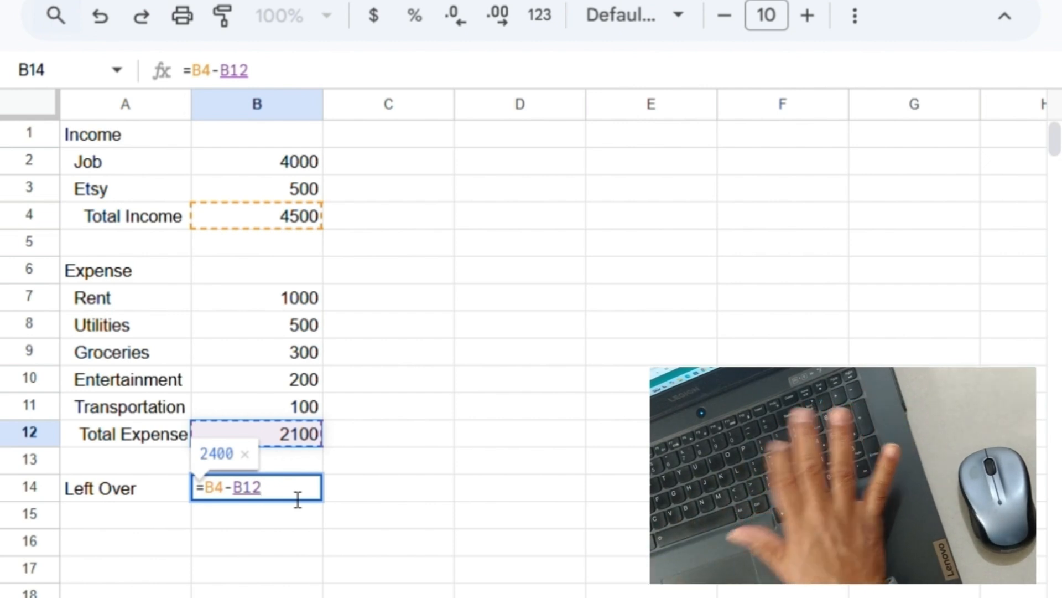
pyautogui.press('Return')
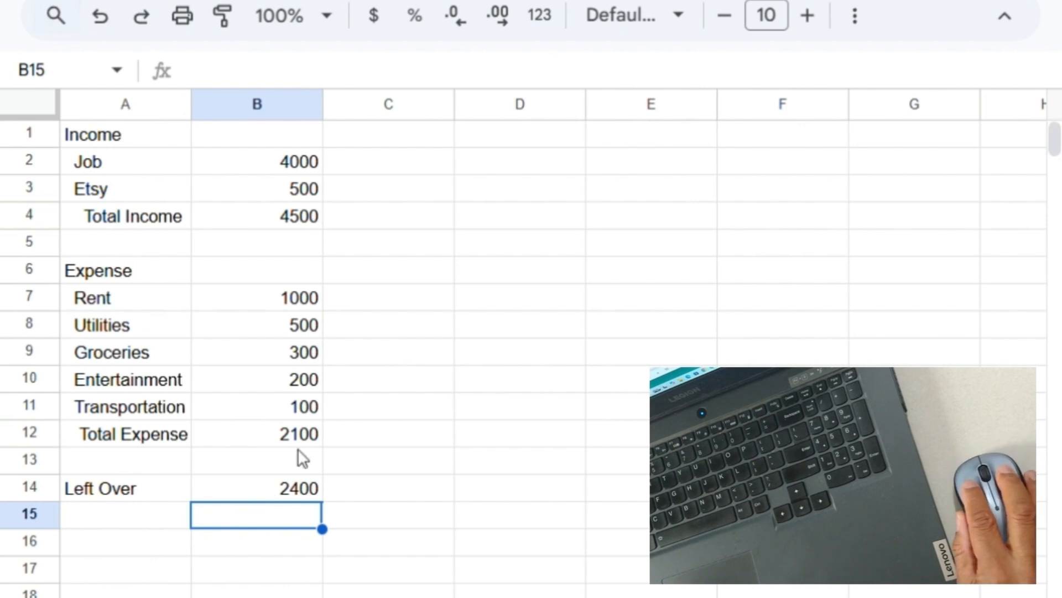
pyautogui.click(239, 489)
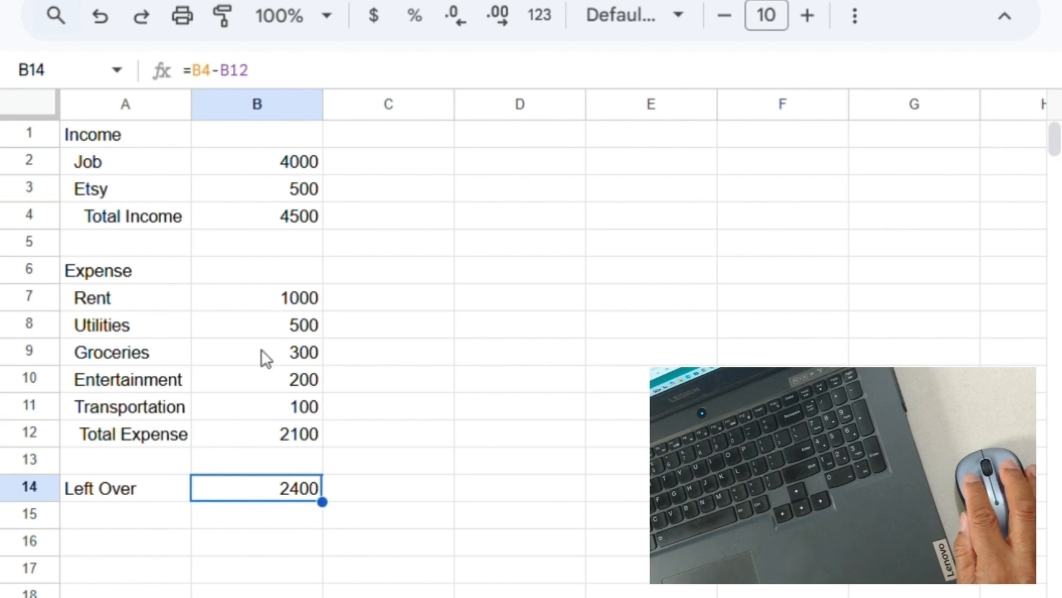
# Set the Rent amount in B7 to 3500 and the Utilities amount in B8 to 1111.
pyautogui.click(282, 297)
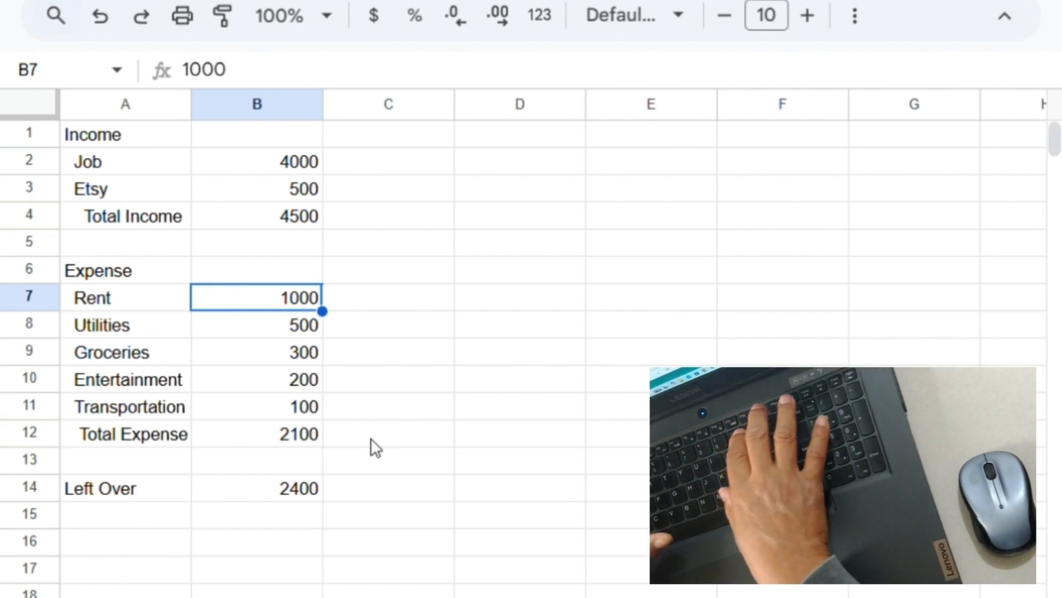
pyautogui.write('3500')
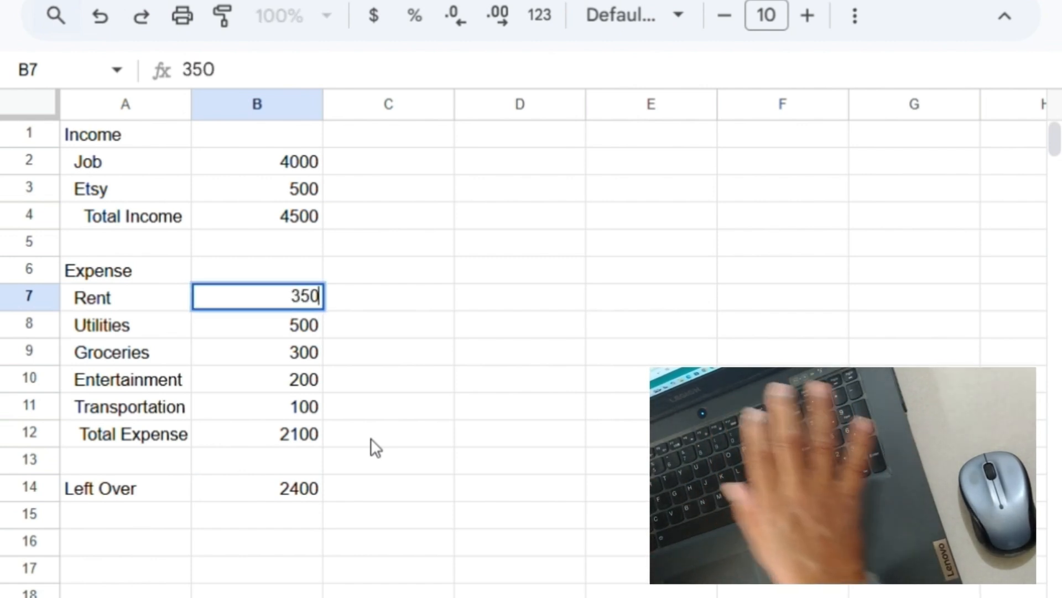
pyautogui.press('Return')
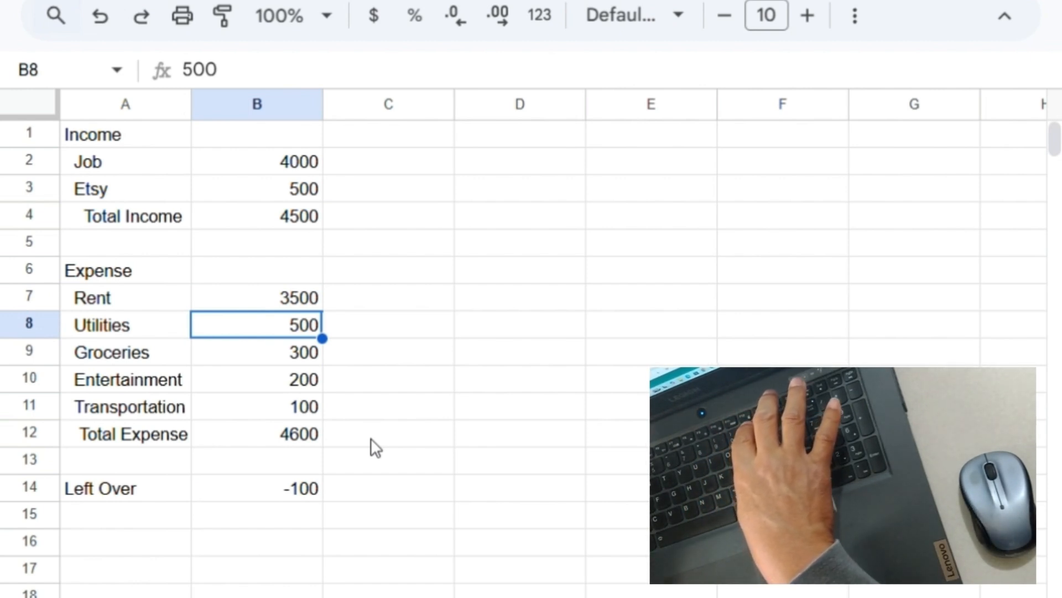
pyautogui.write('1111')
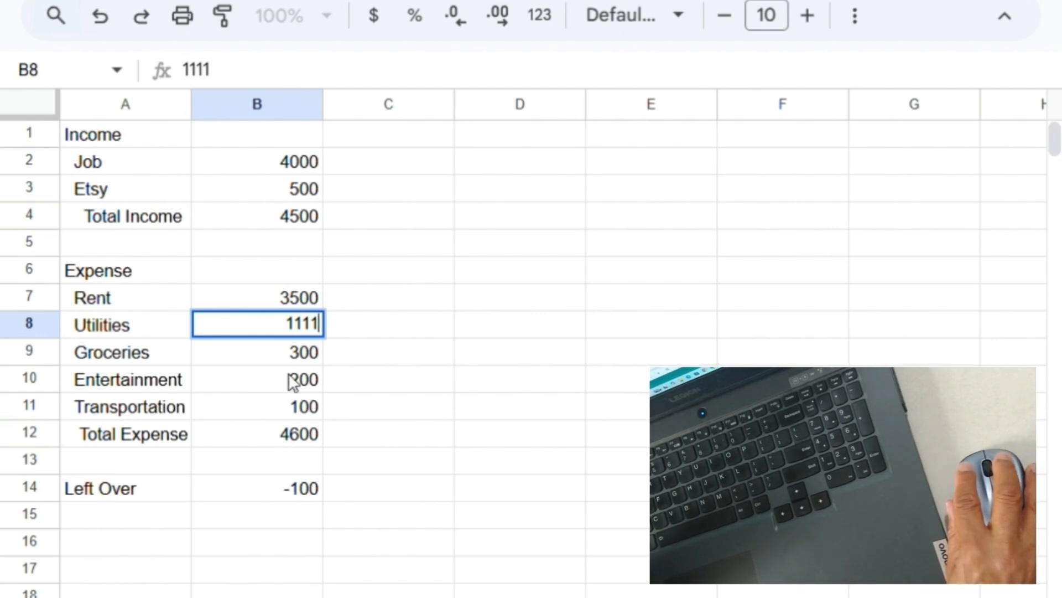
# Set the Groceries amount in B9 to 430 and the Entertainment amount in B10 to 112.
pyautogui.click(276, 355)
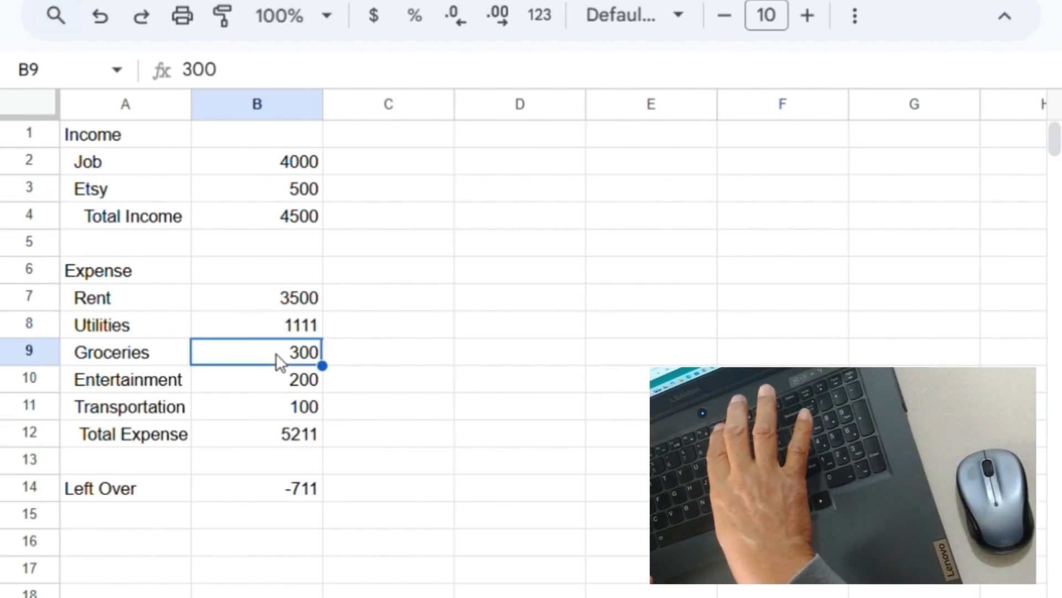
pyautogui.write('430')
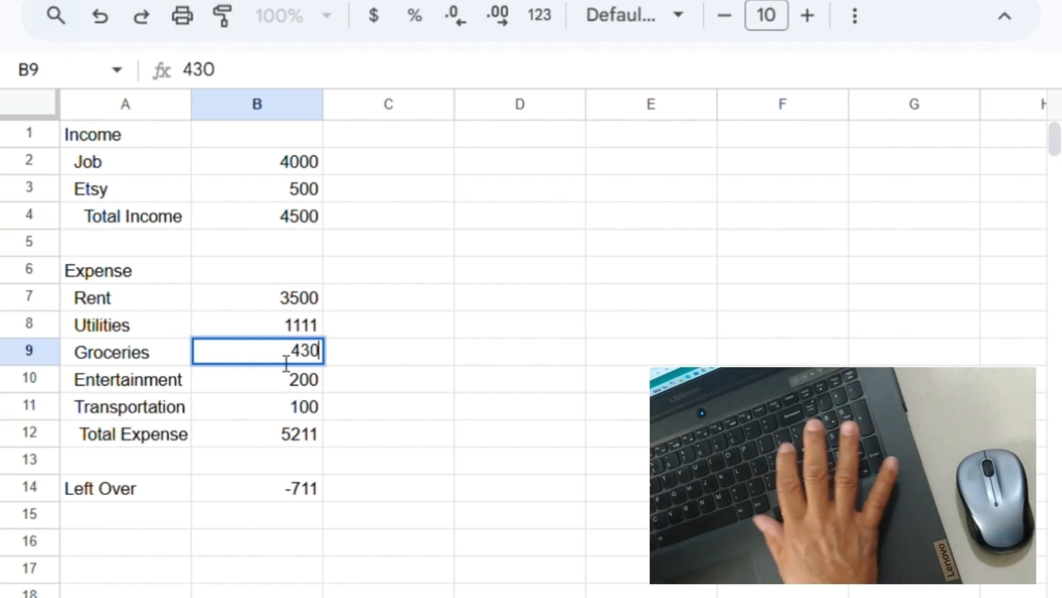
pyautogui.press('Return')
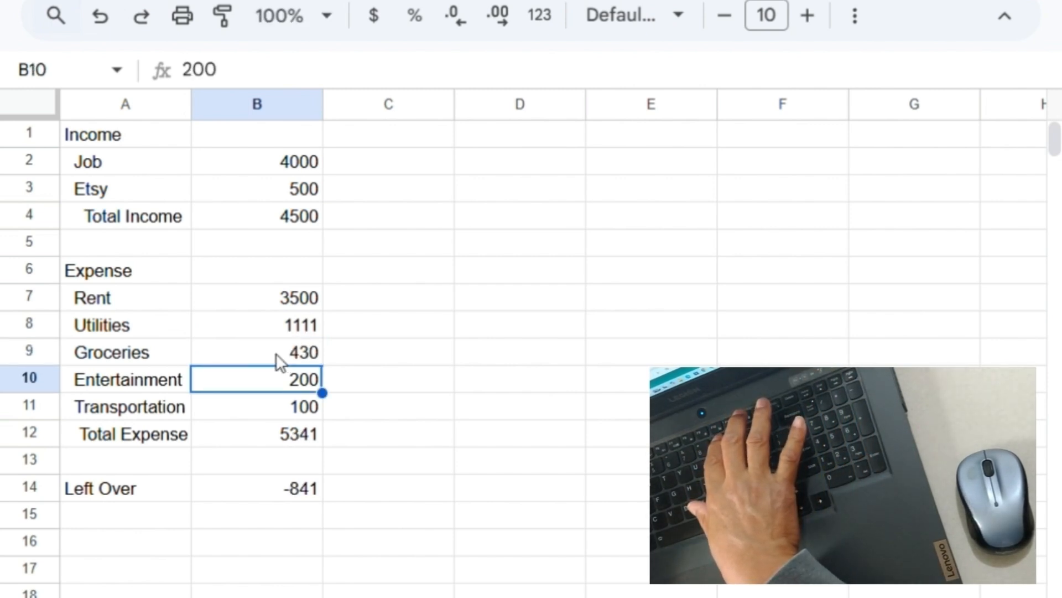
pyautogui.write('1')
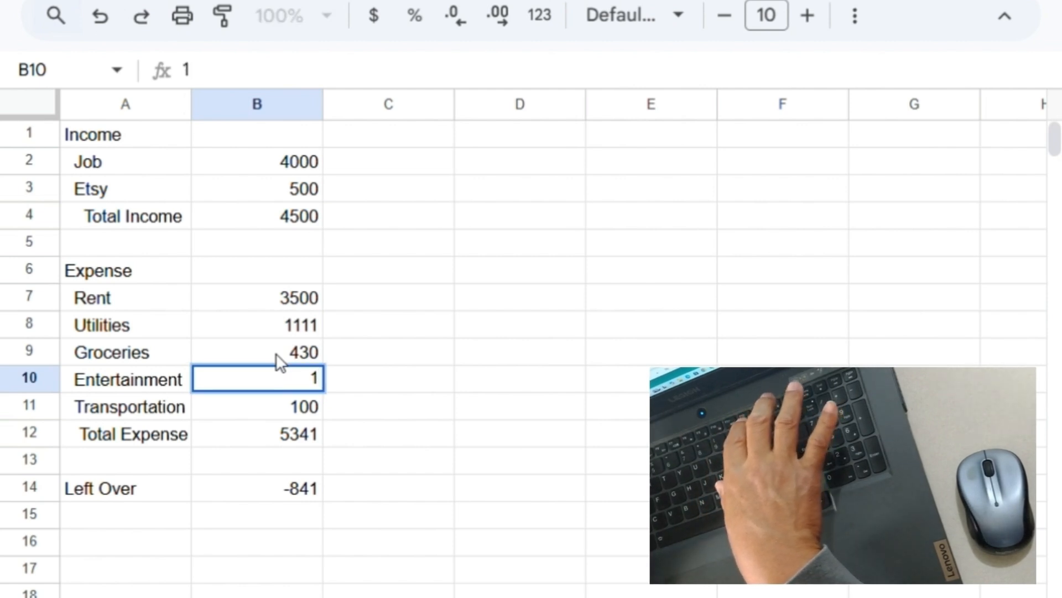
pyautogui.write('12')
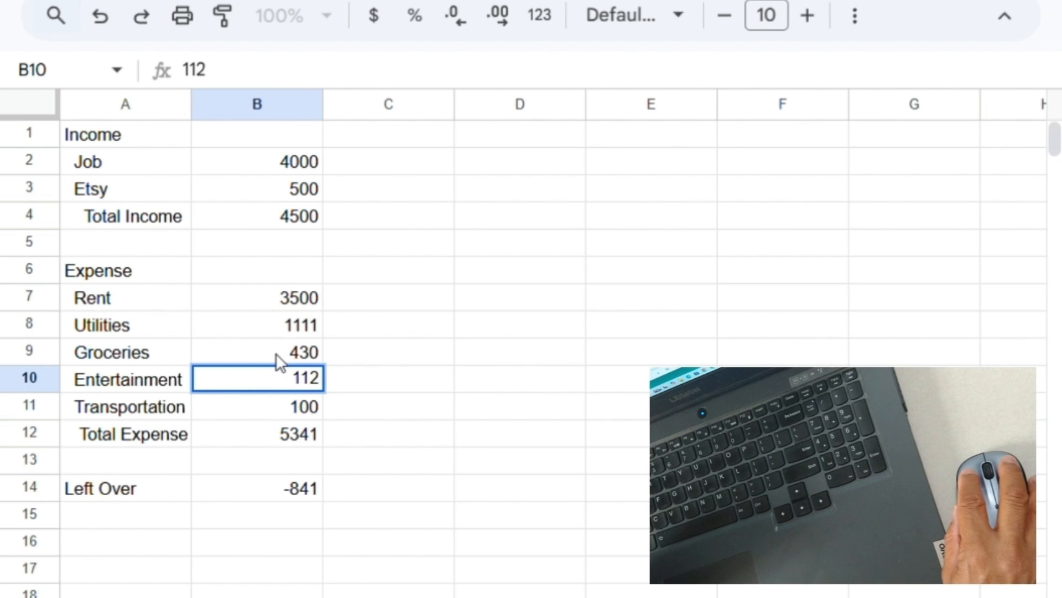
# Set the Transportation amount in B11 to 400 and check the Left Over cell B14.
pyautogui.click(271, 410)
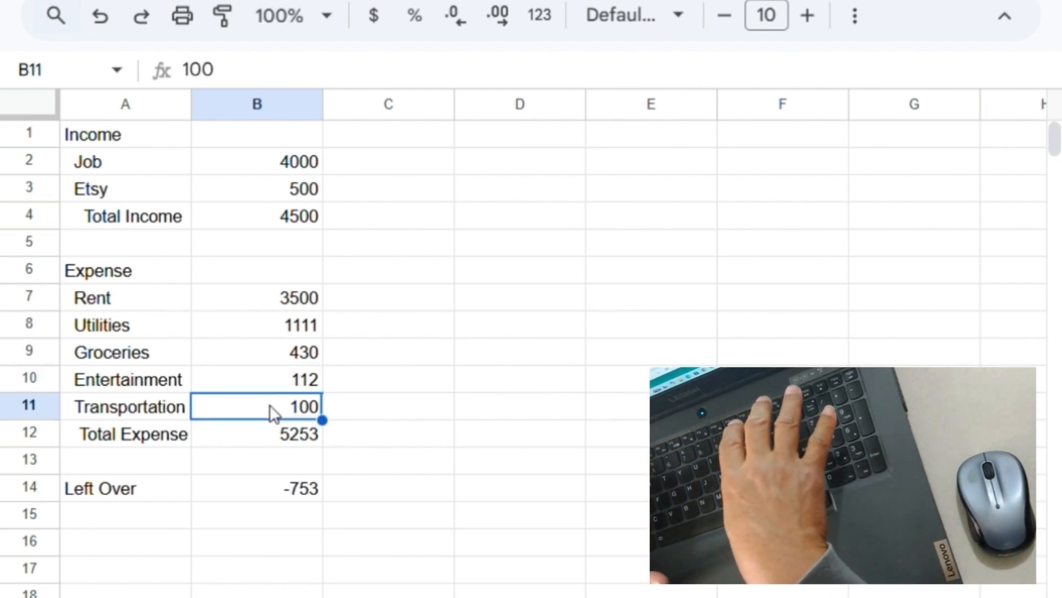
pyautogui.write('400')
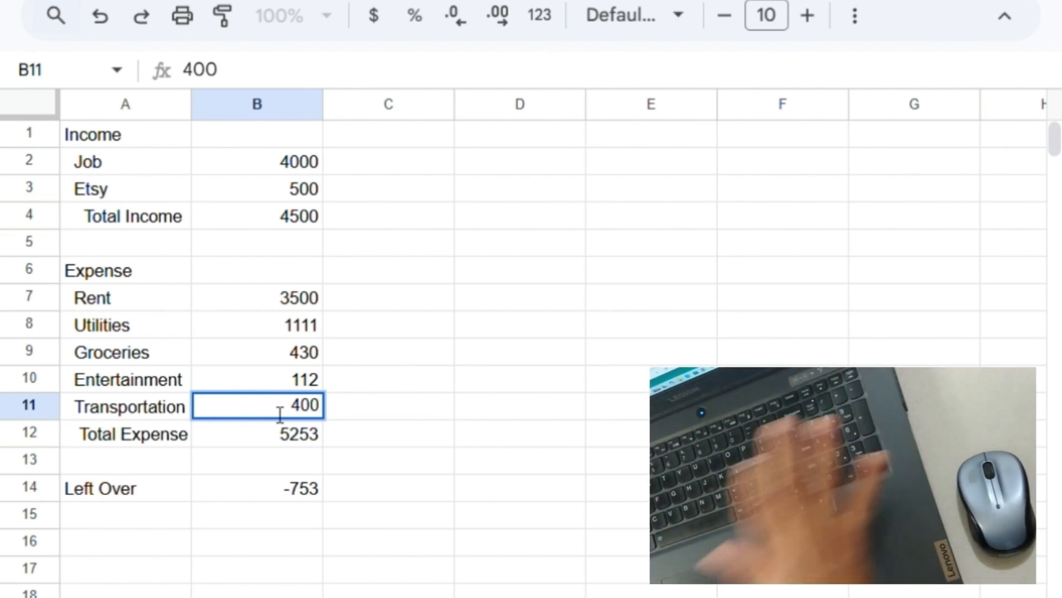
pyautogui.press('Return')
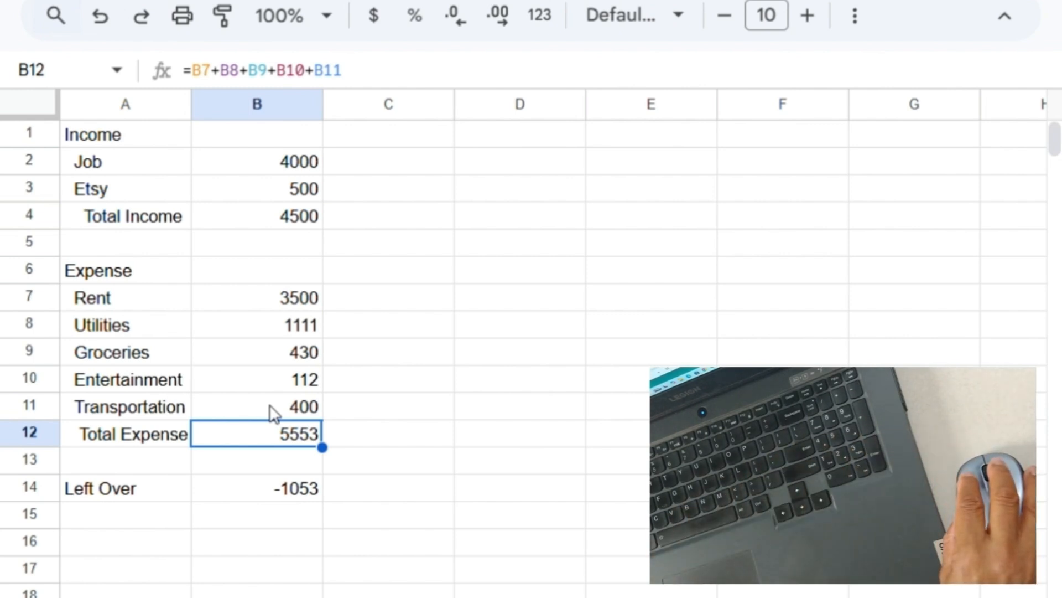
pyautogui.click(274, 490)
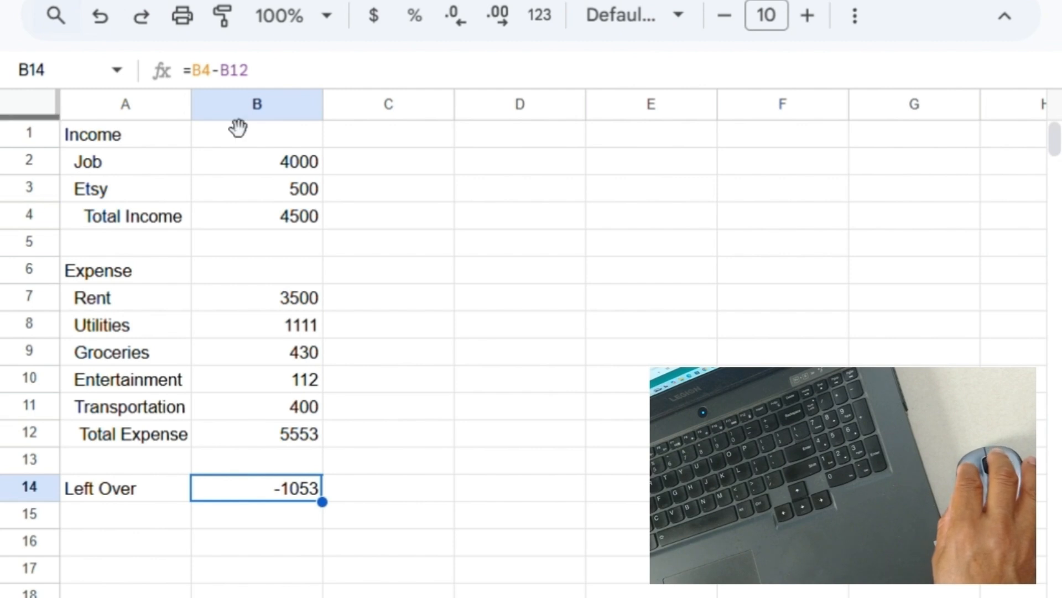
# Set the Etsy income in B3 to 2260.
pyautogui.click(291, 191)
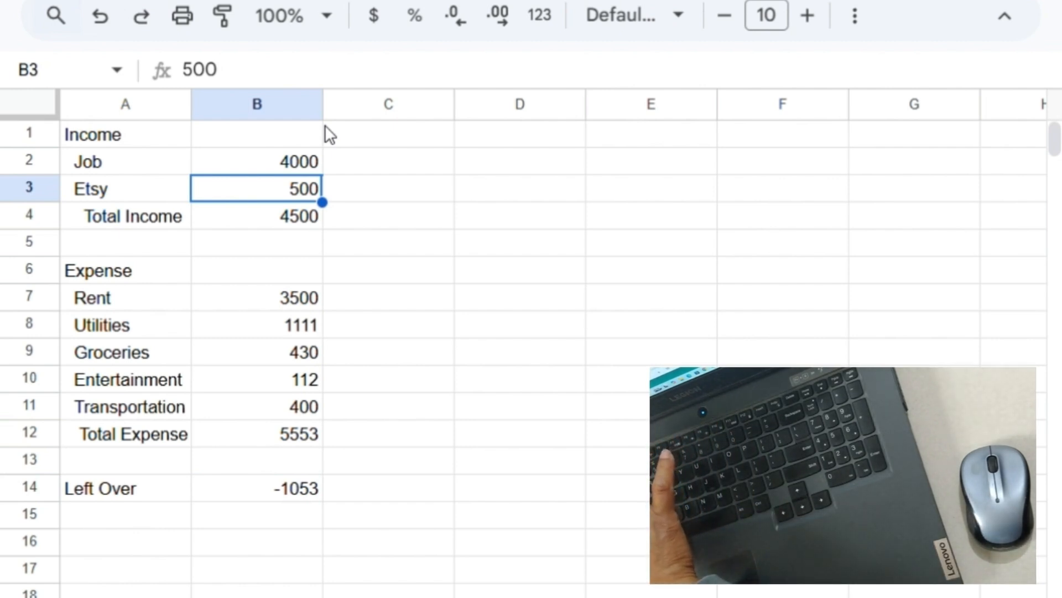
pyautogui.write('226')
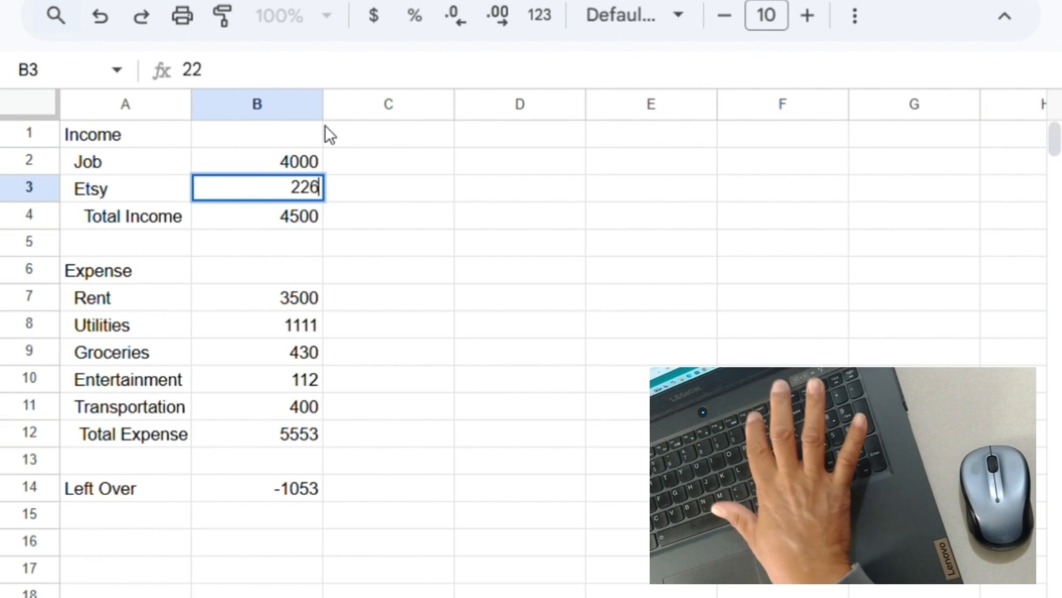
pyautogui.write('0')
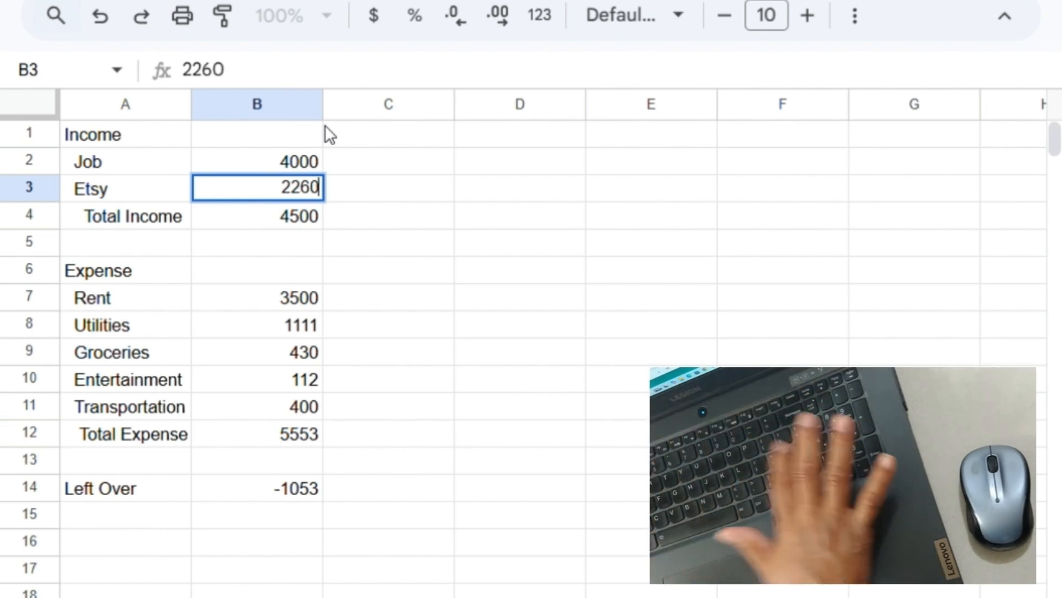
pyautogui.press('Return')
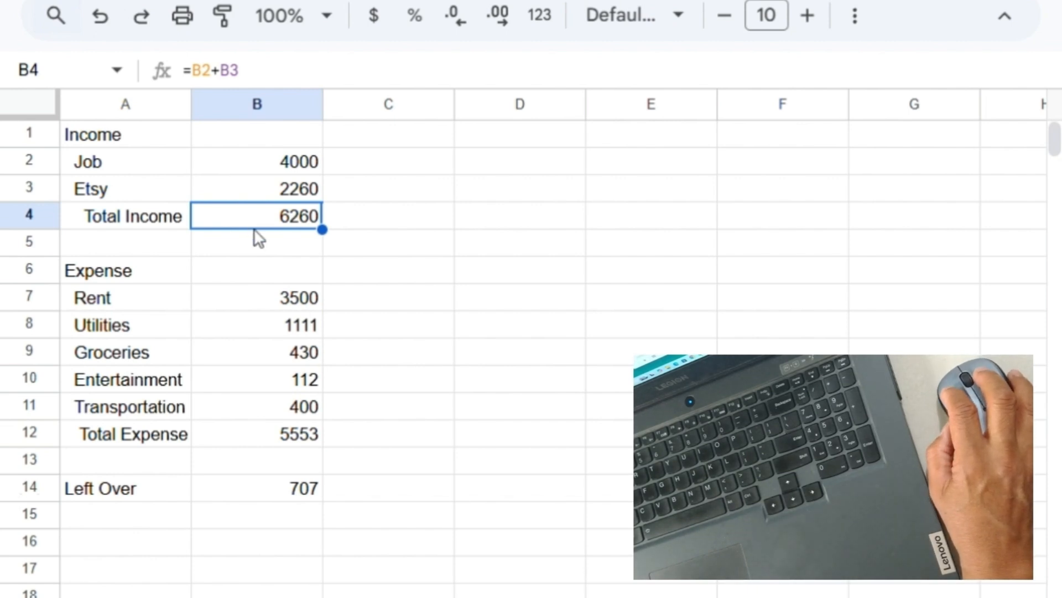
pyautogui.click(258, 161)
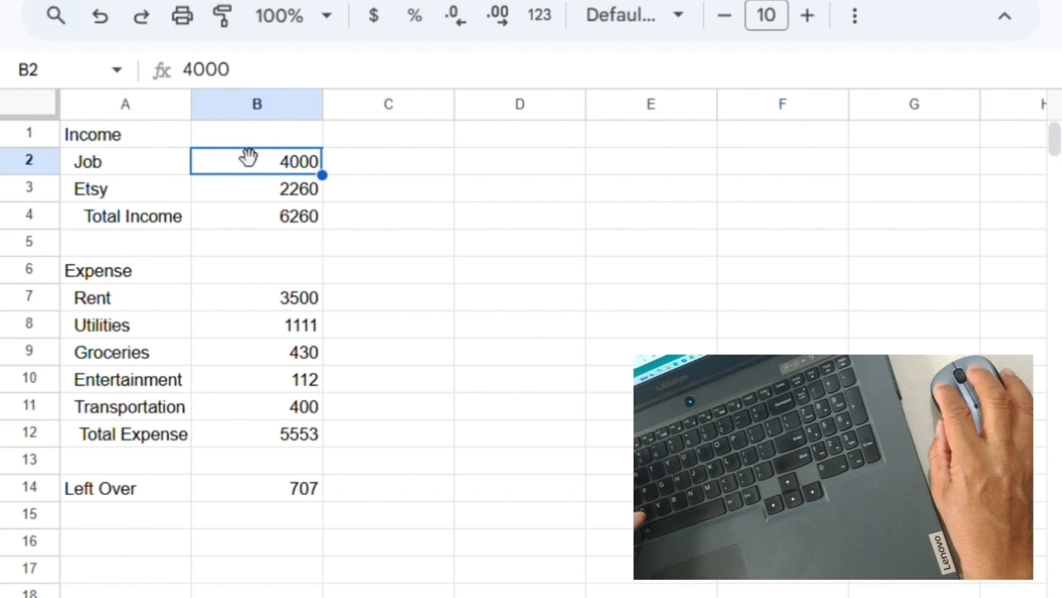
pyautogui.write('$')
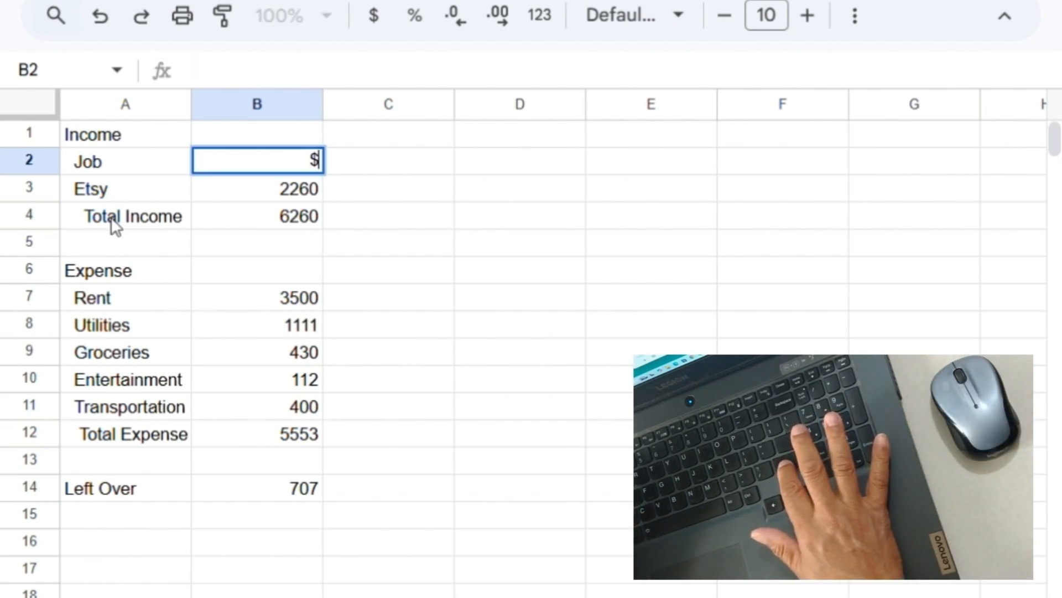
pyautogui.write('40')
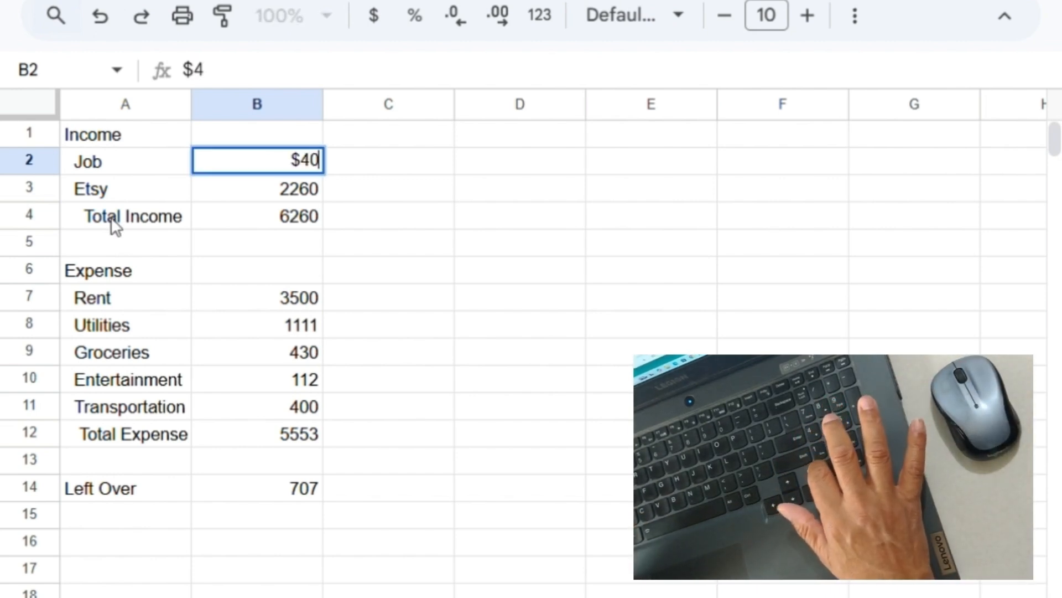
pyautogui.press('Escape')
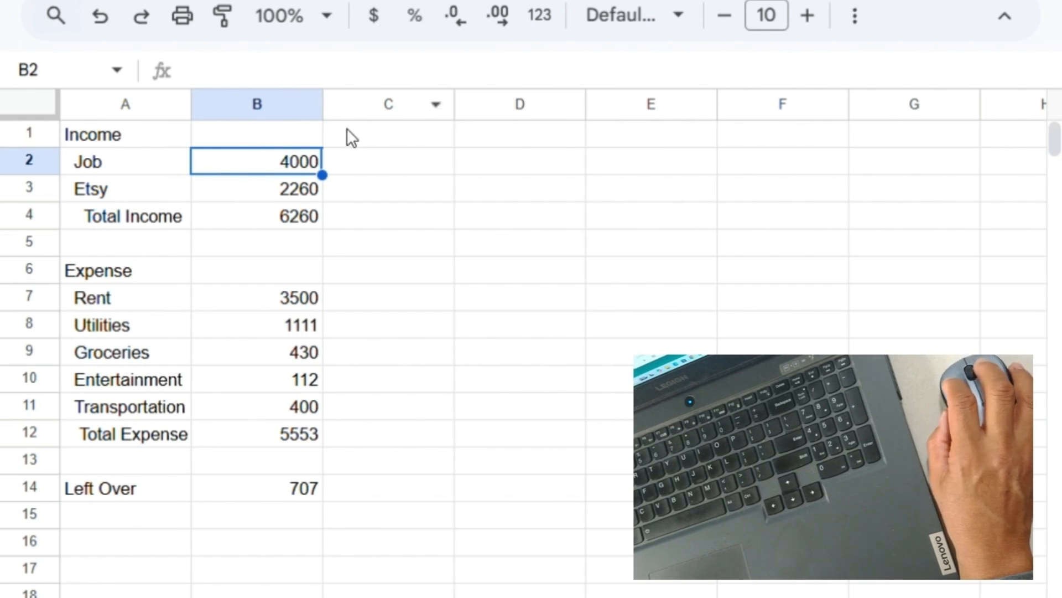
# Format the Job income in B2 as currency and check the Total Income cell B4 and the Left Over cell B14.
pyautogui.click(263, 191)
pyautogui.click(258, 164)
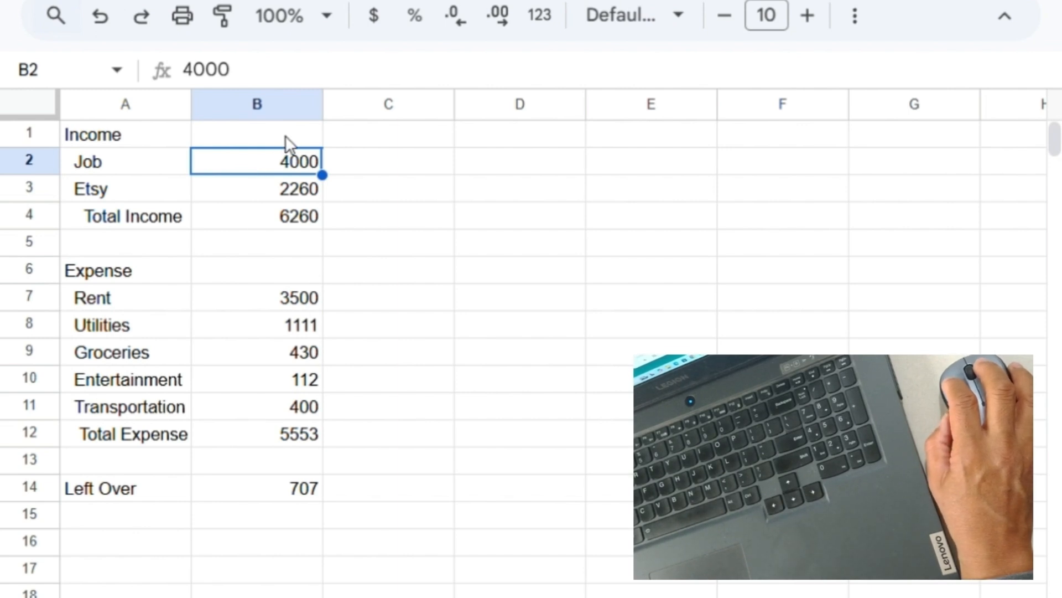
pyautogui.click(375, 24)
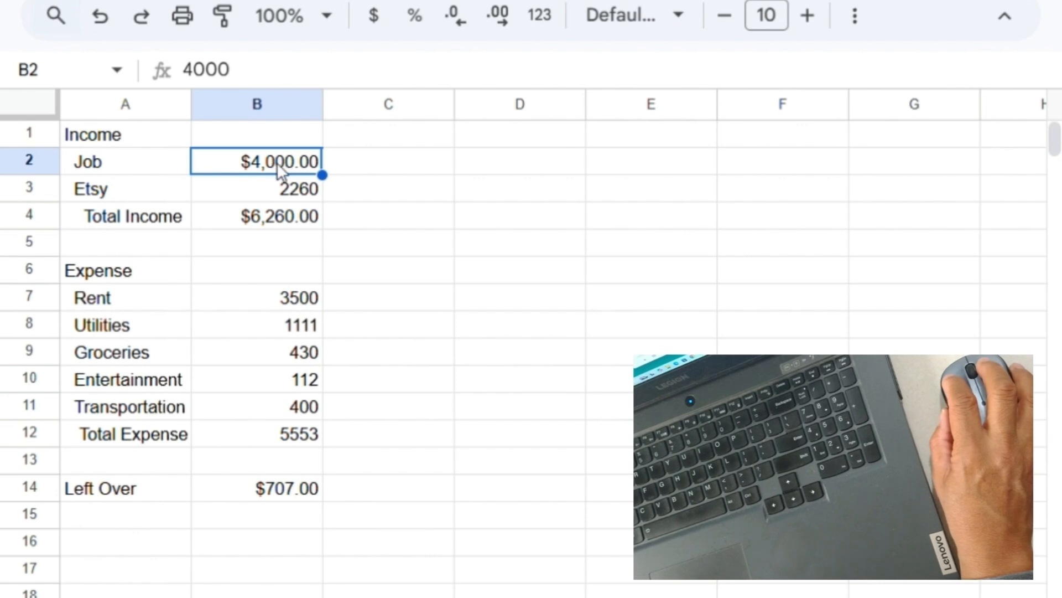
pyautogui.click(260, 226)
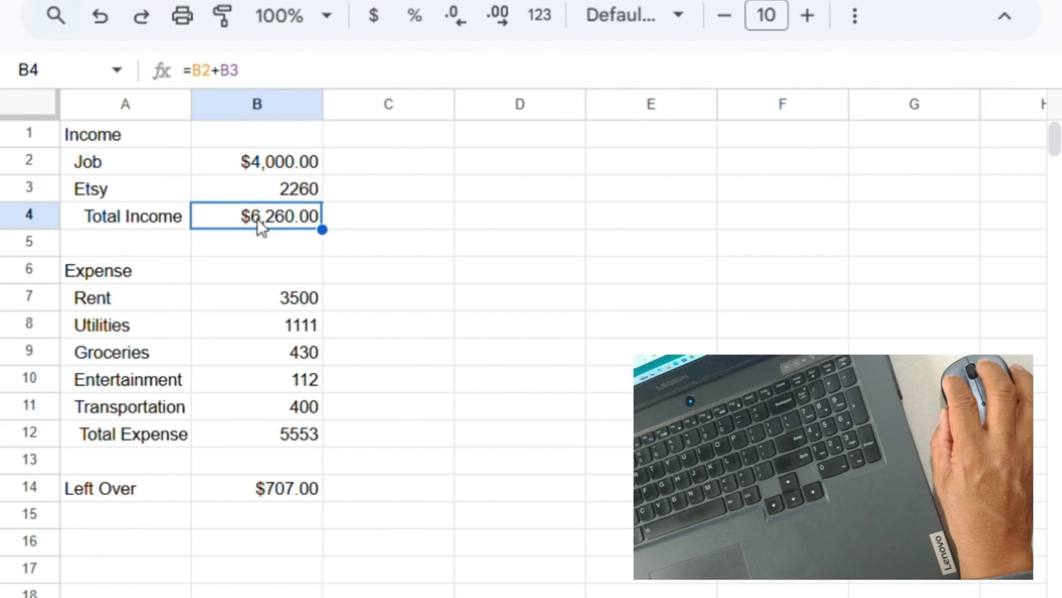
pyautogui.click(265, 163)
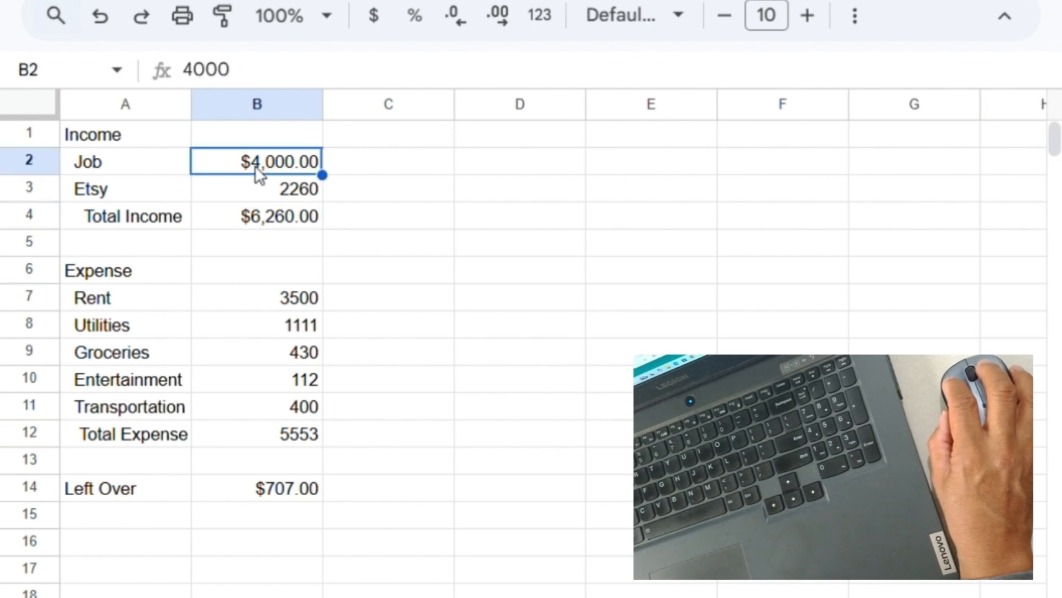
pyautogui.click(261, 219)
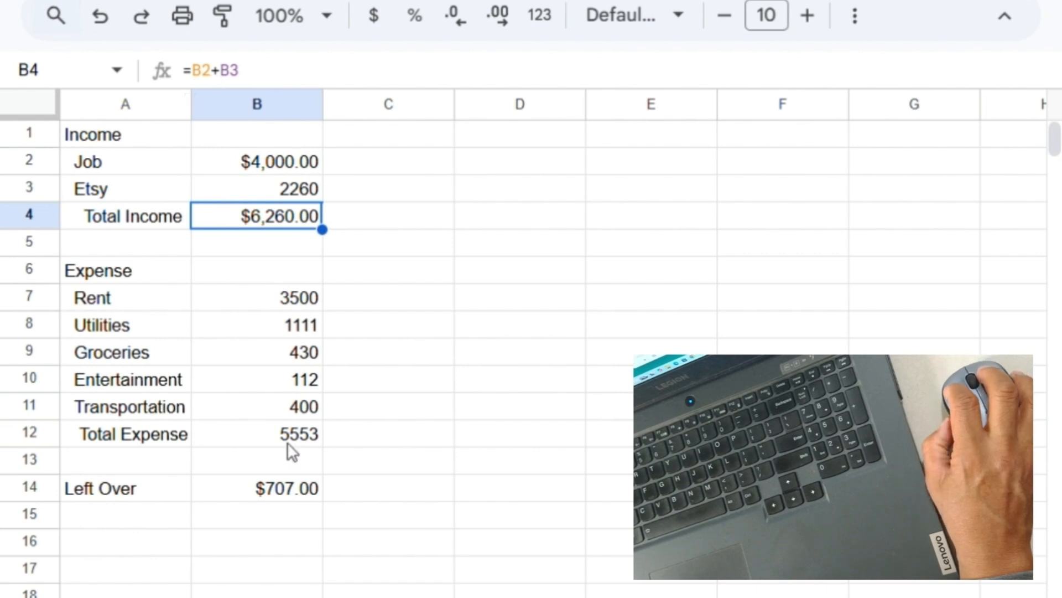
pyautogui.click(279, 498)
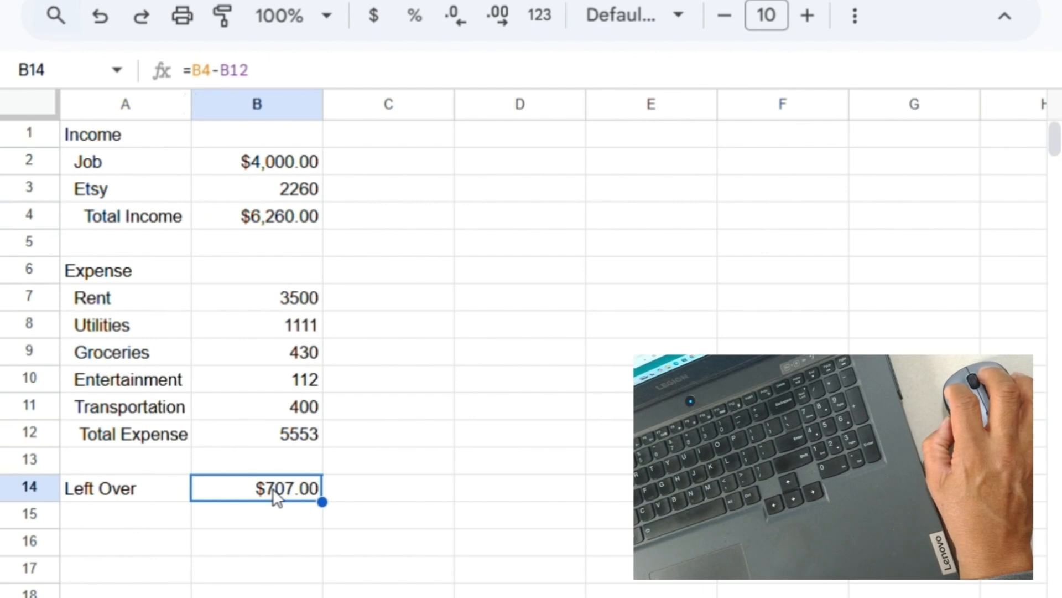
pyautogui.click(248, 211)
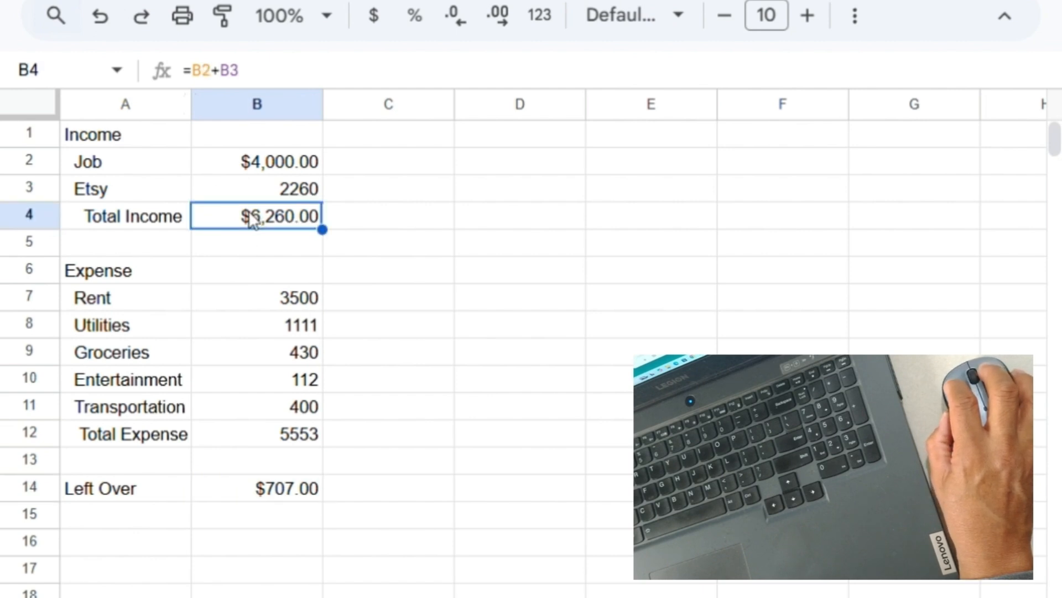
pyautogui.click(288, 498)
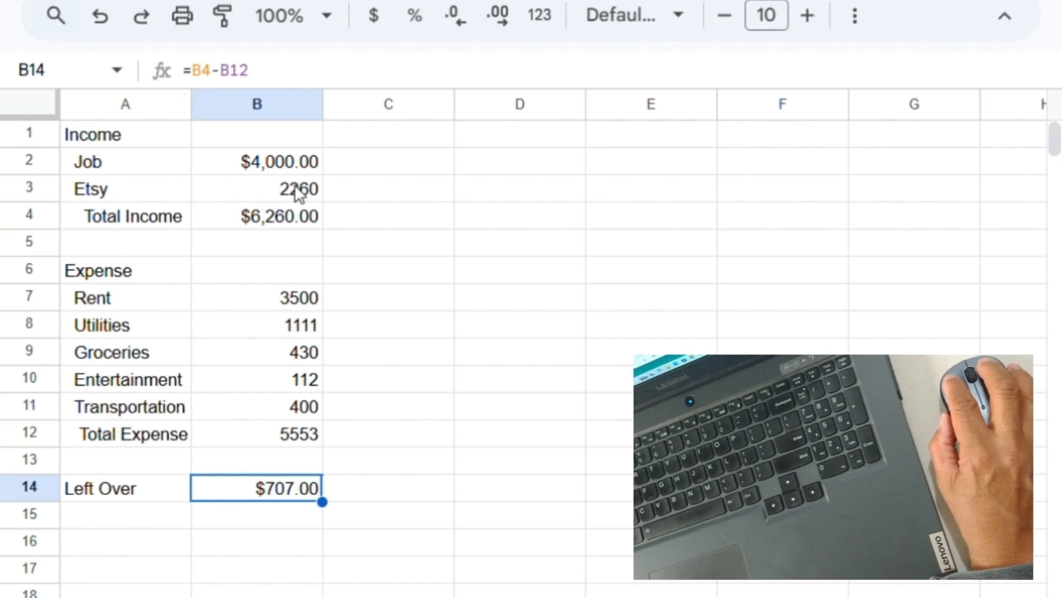
# Format the Etsy income in B3 as currency and remove both decimal places from the Job income in B2.
pyautogui.click(269, 188)
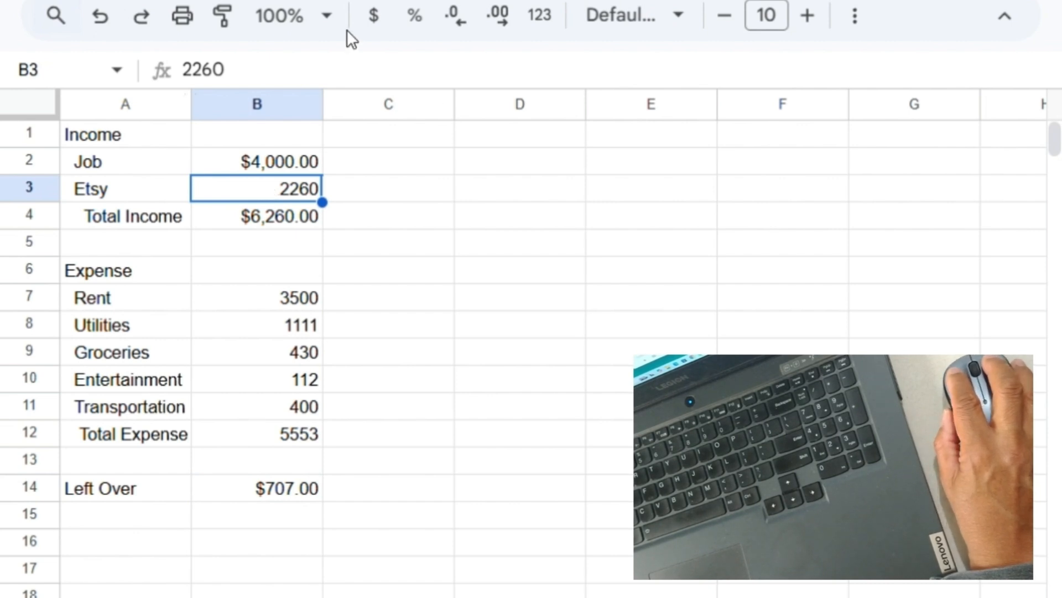
pyautogui.click(381, 23)
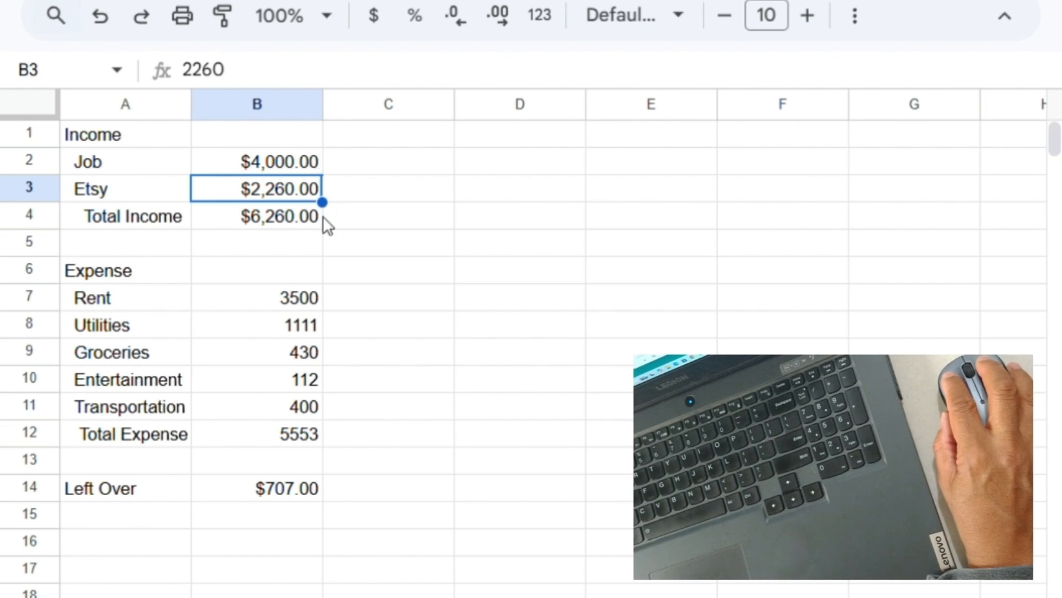
pyautogui.click(306, 163)
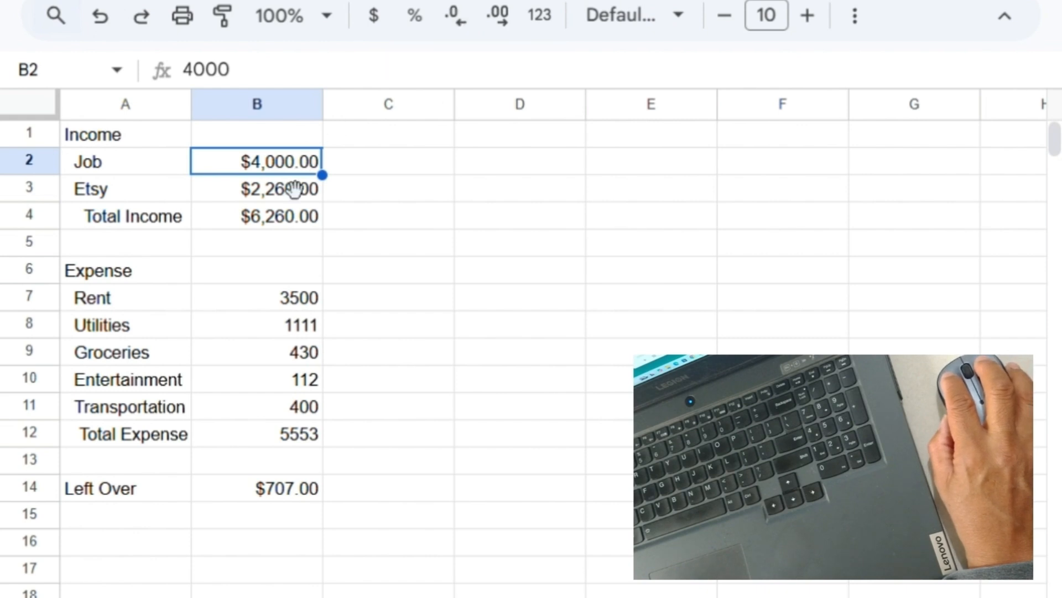
pyautogui.click(463, 25)
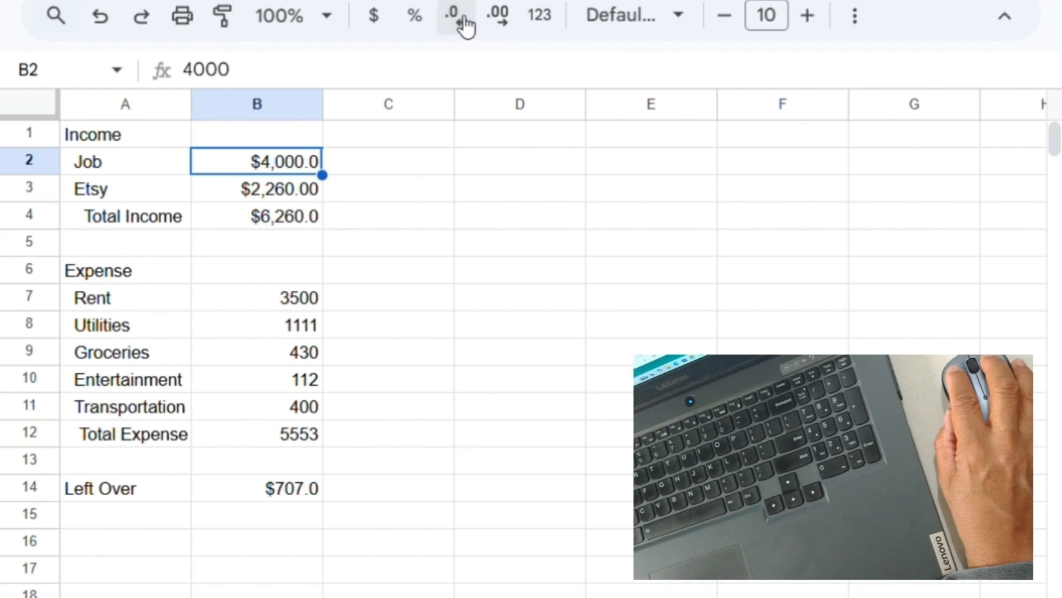
pyautogui.click(464, 26)
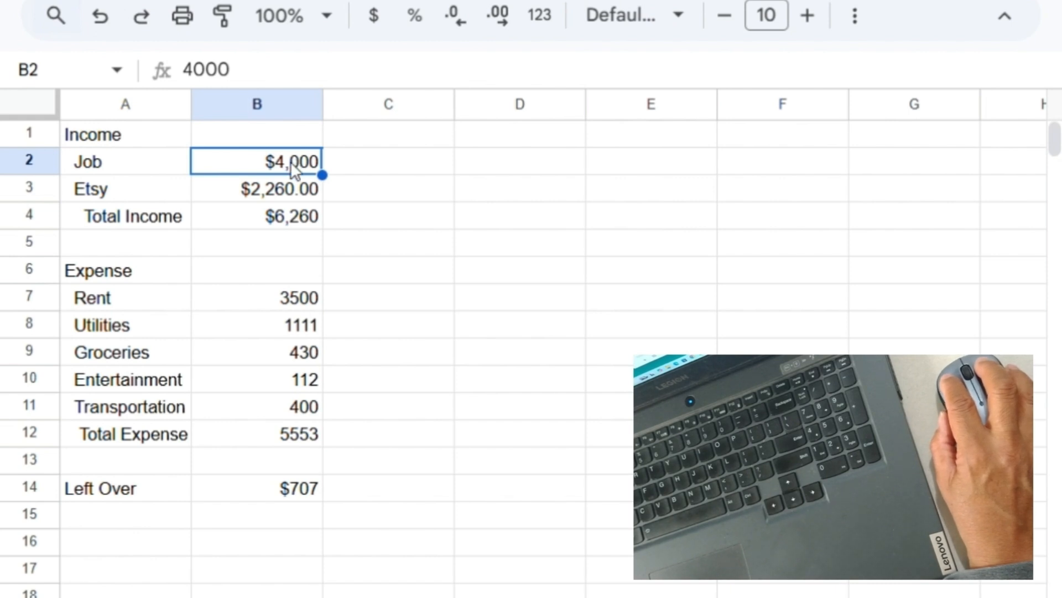
# Check the Total Income and Left Over cells, and remove both decimal places from the Etsy income in B3.
pyautogui.click(298, 222)
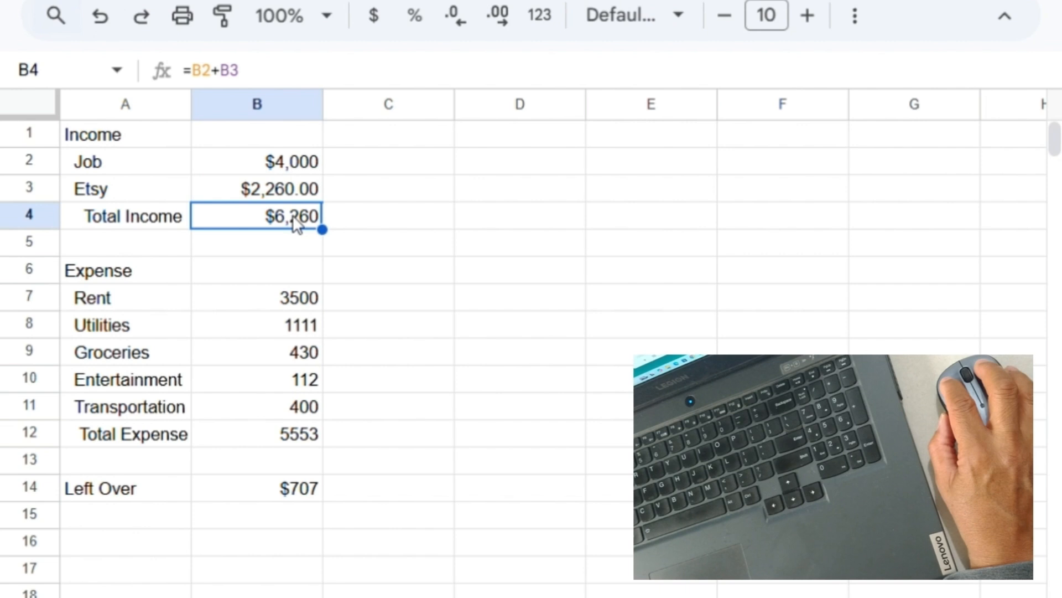
pyautogui.click(248, 164)
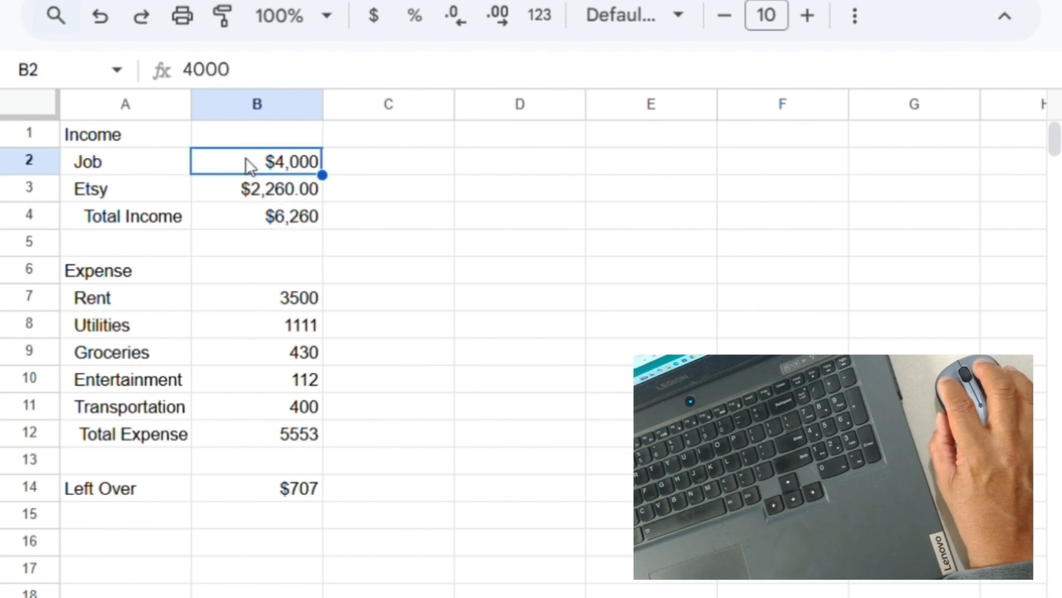
pyautogui.click(258, 224)
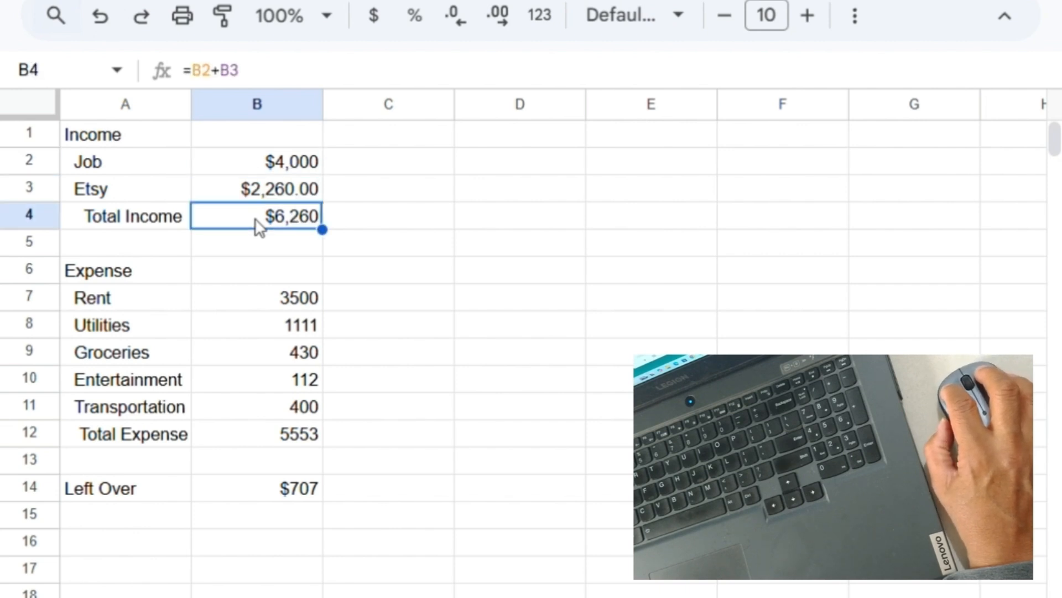
pyautogui.click(276, 496)
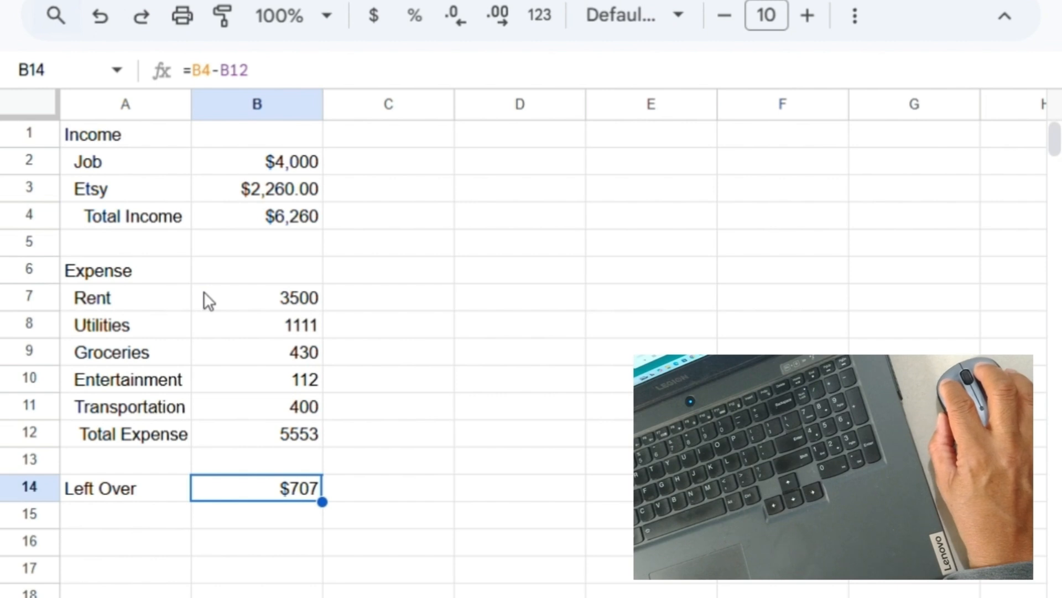
pyautogui.click(260, 196)
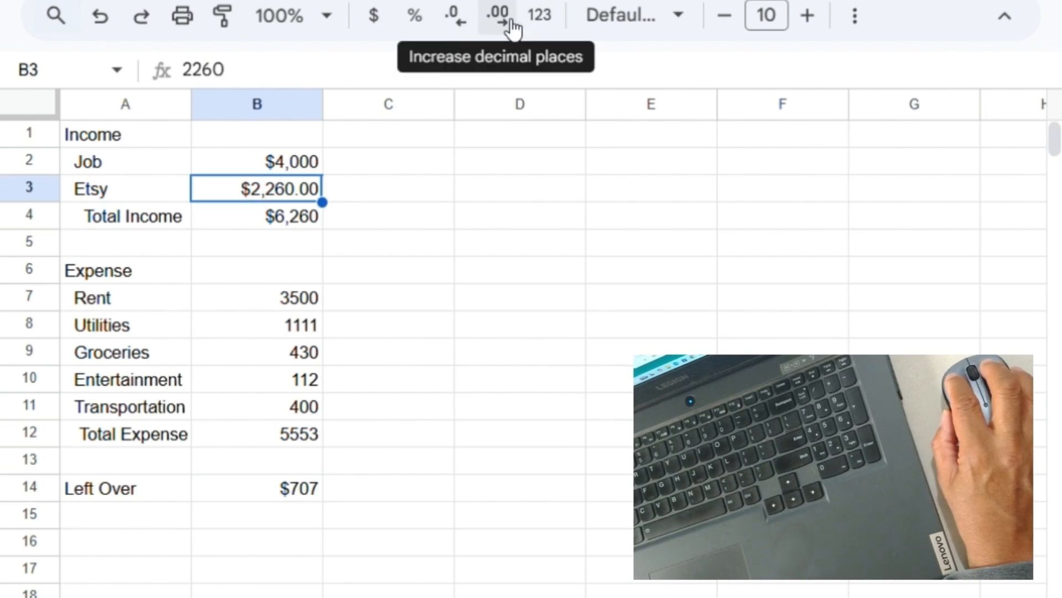
pyautogui.click(454, 17)
pyautogui.click(456, 19)
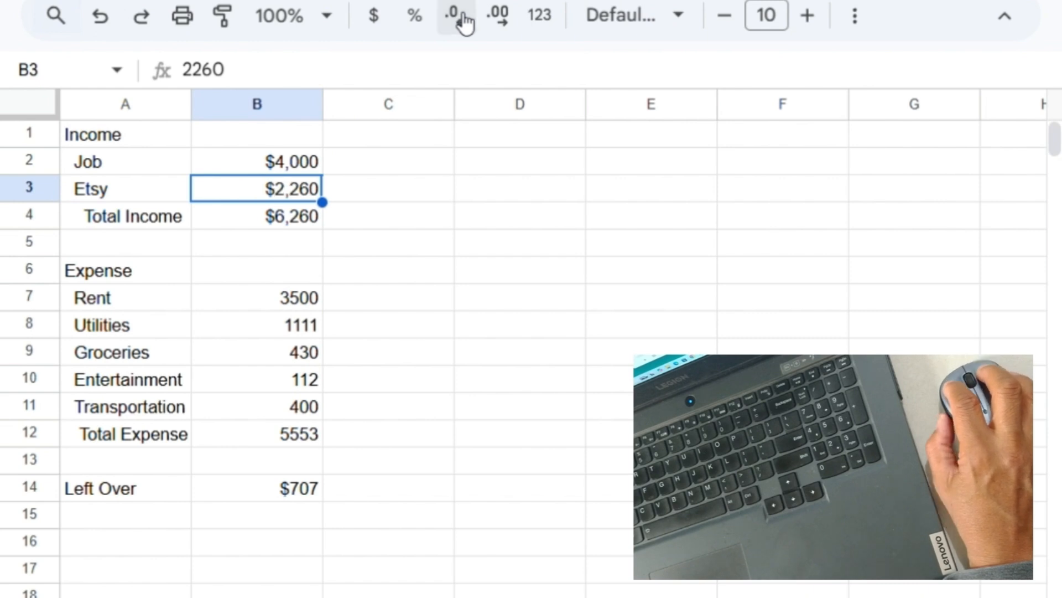
# Examine the expense amounts in B7 to B11 and the Total Expense formula in B12.
pyautogui.click(276, 301)
pyautogui.click(295, 329)
pyautogui.click(305, 356)
pyautogui.click(307, 384)
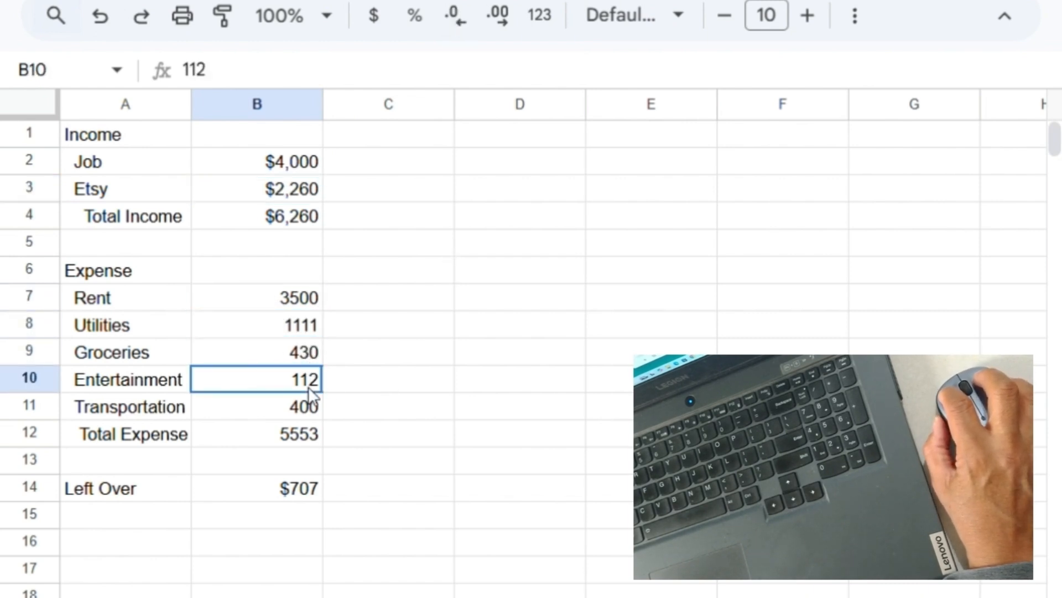
pyautogui.click(310, 408)
pyautogui.click(301, 435)
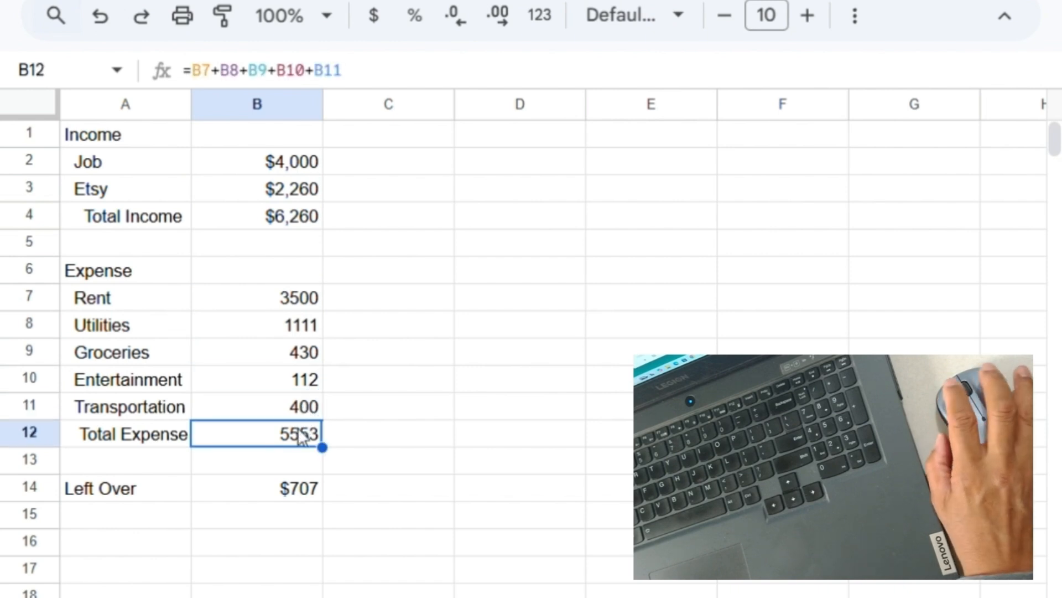
pyautogui.click(263, 301)
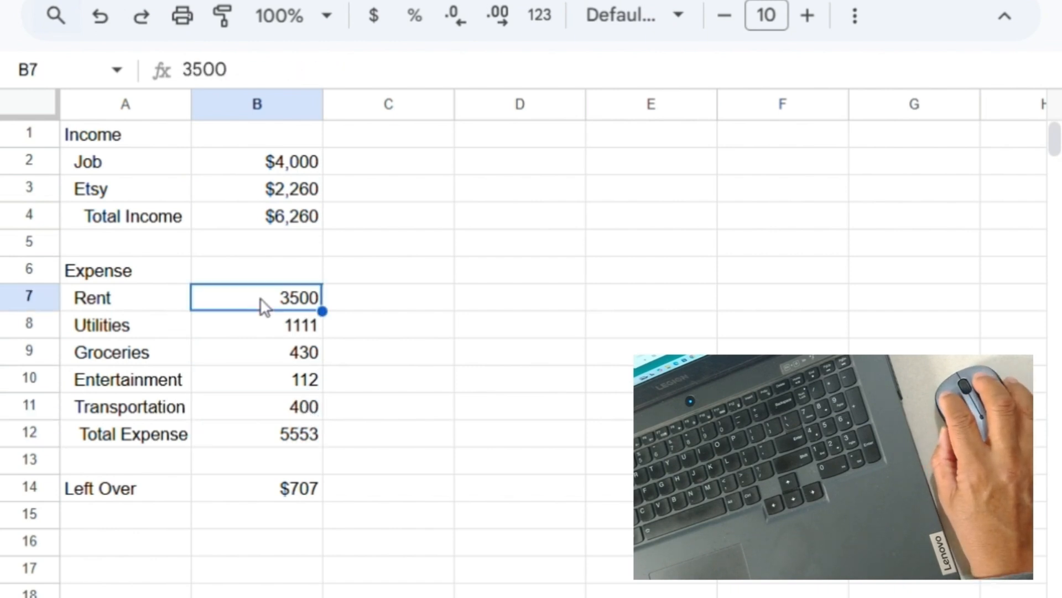
pyautogui.click(273, 331)
pyautogui.click(271, 357)
pyautogui.click(265, 437)
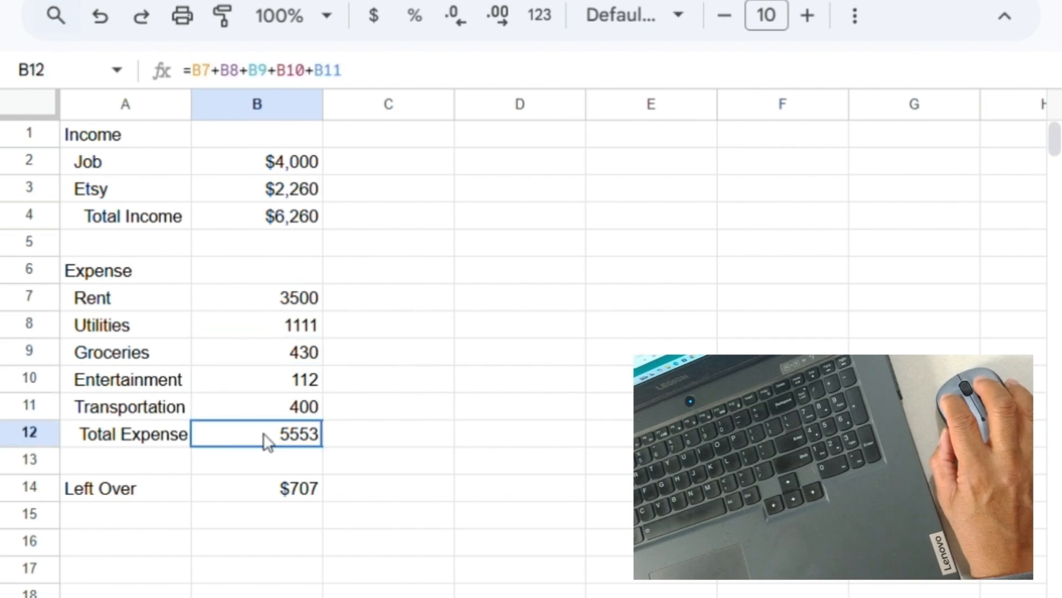
# Format the expense amounts and Total Expense in B7:B12 as currency without decimal places.
pyautogui.click(267, 296)
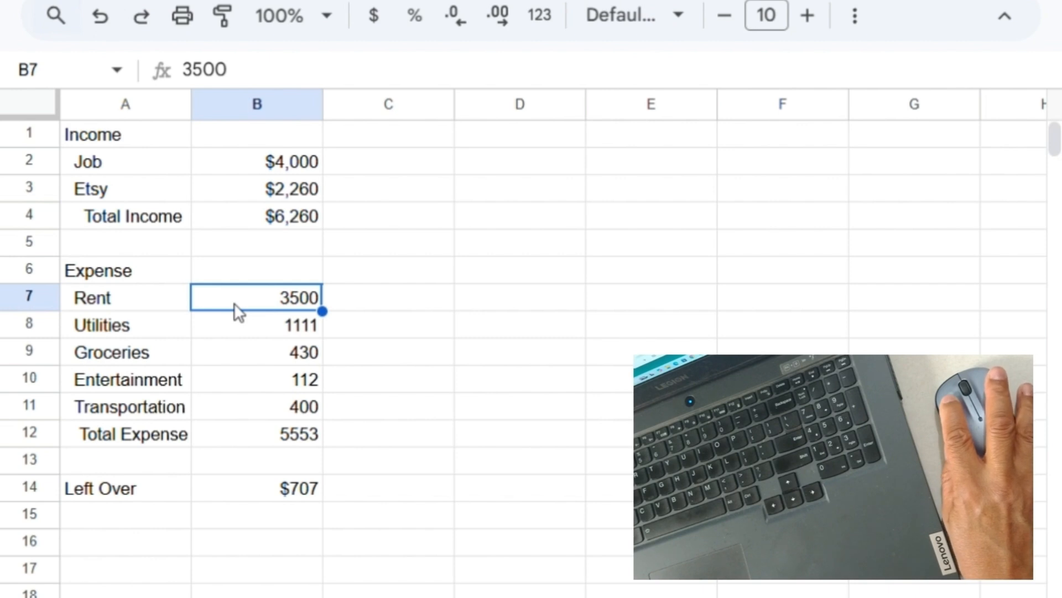
pyautogui.keyDown('shift'); pyautogui.click(226, 325); pyautogui.keyUp('shift')
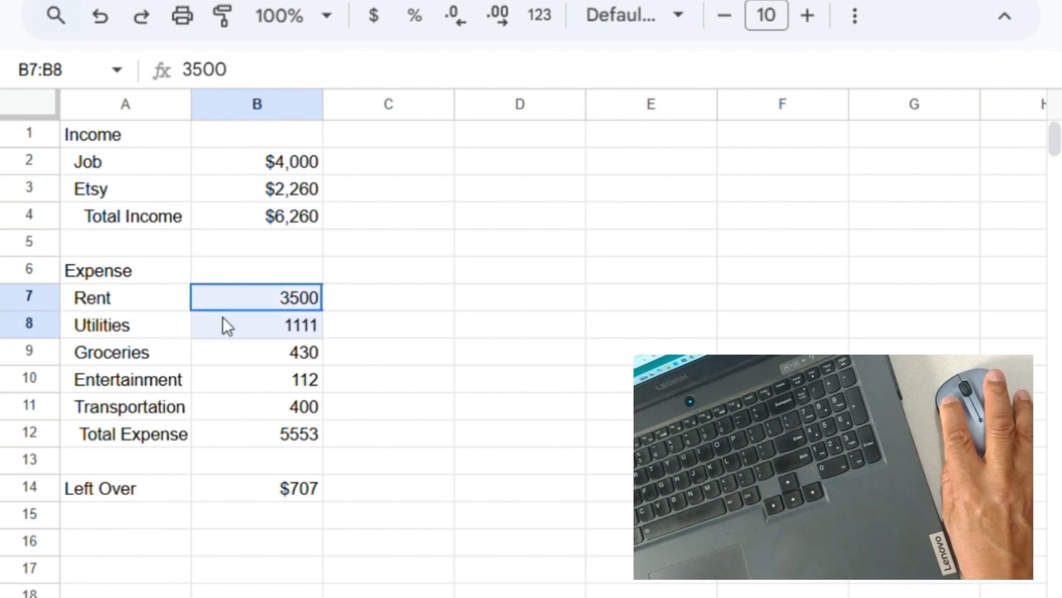
pyautogui.moveTo(225, 325); pyautogui.dragTo(232, 425)
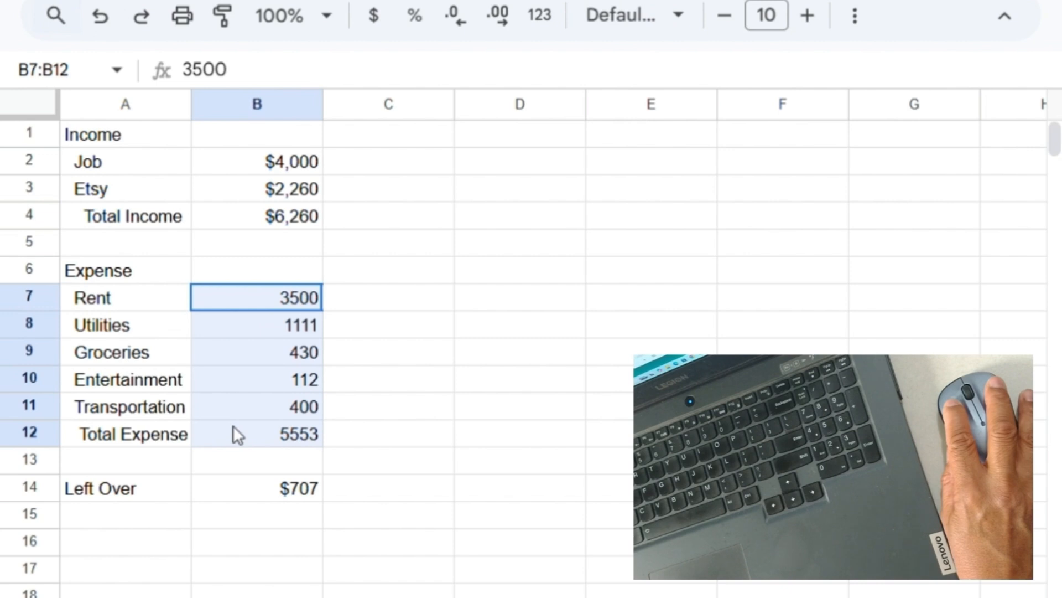
pyautogui.moveTo(234, 426); pyautogui.dragTo(234, 426)
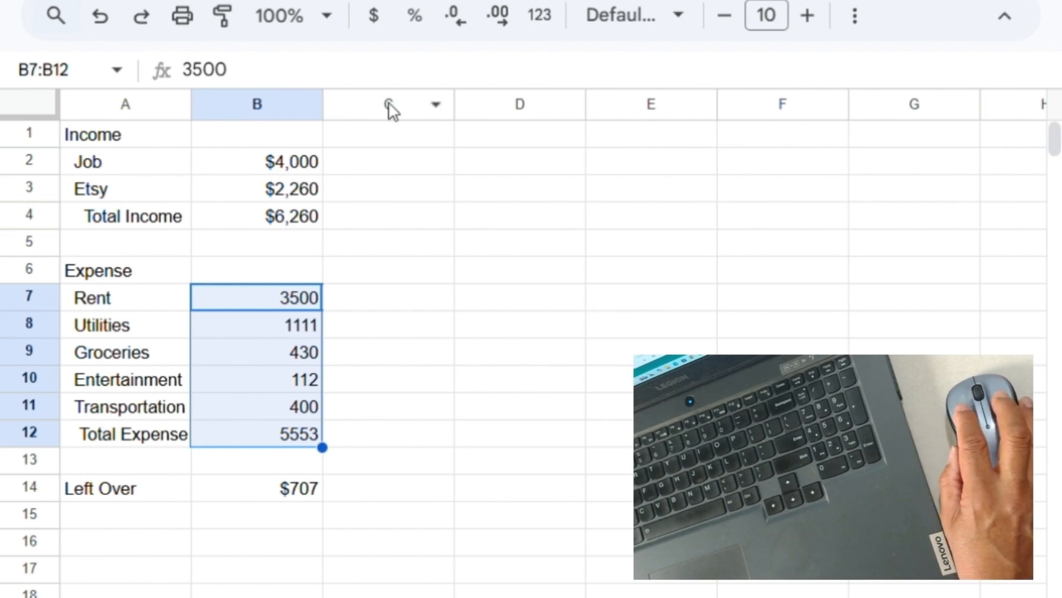
pyautogui.click(379, 27)
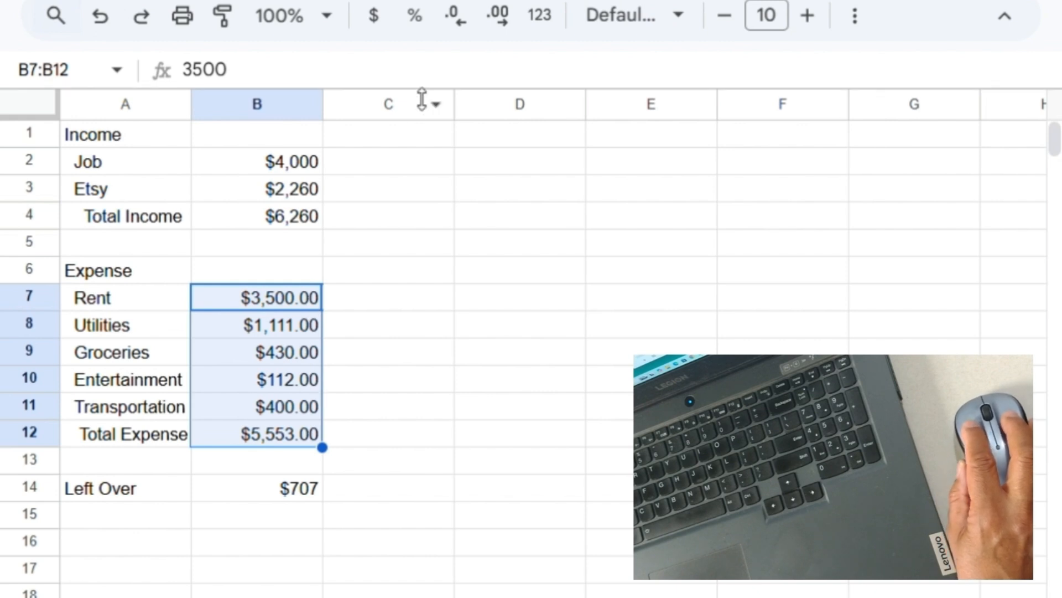
pyautogui.click(467, 26)
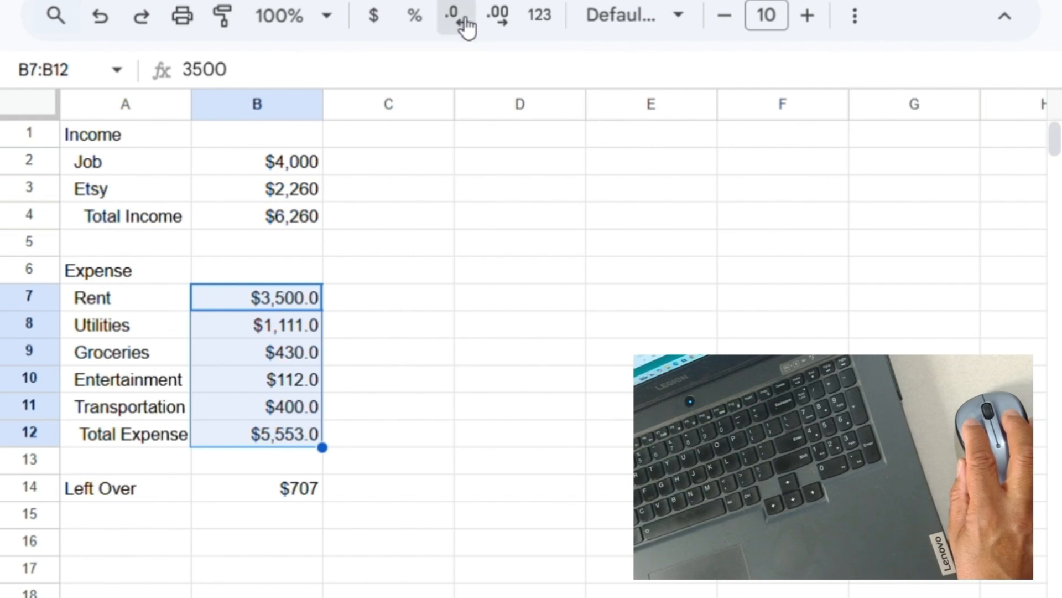
pyautogui.click(466, 26)
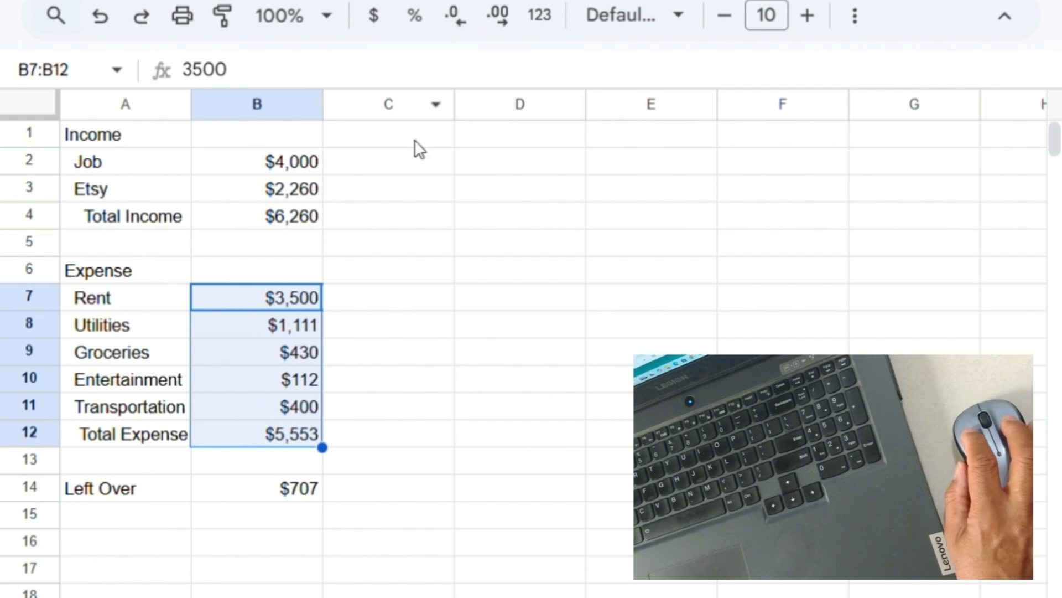
pyautogui.click(373, 274)
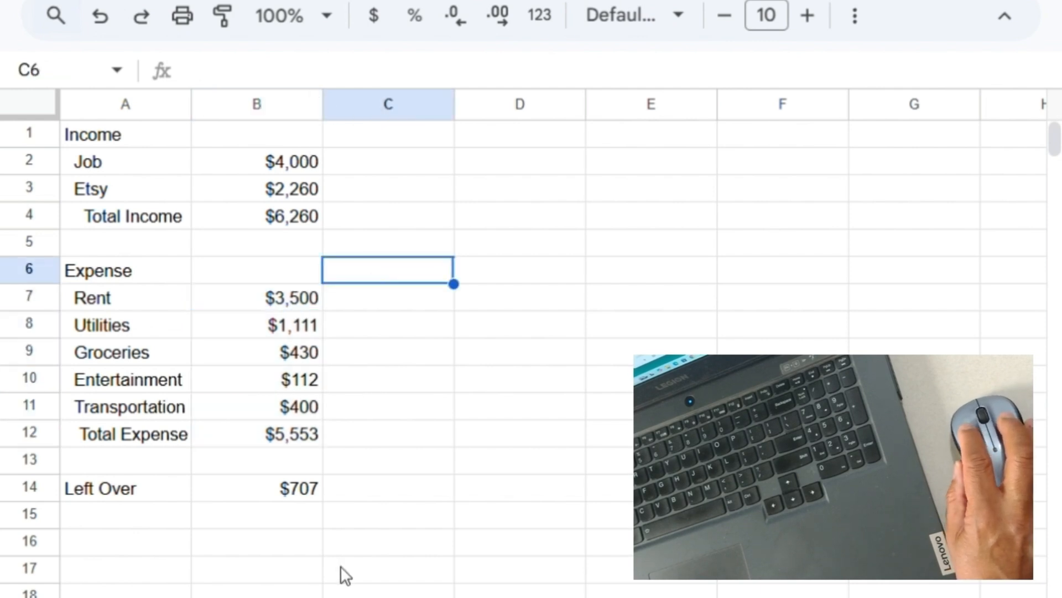
# Inspect the underlying contents of the Job, Etsy and Total Income cells B2 to B4.
pyautogui.click(244, 160)
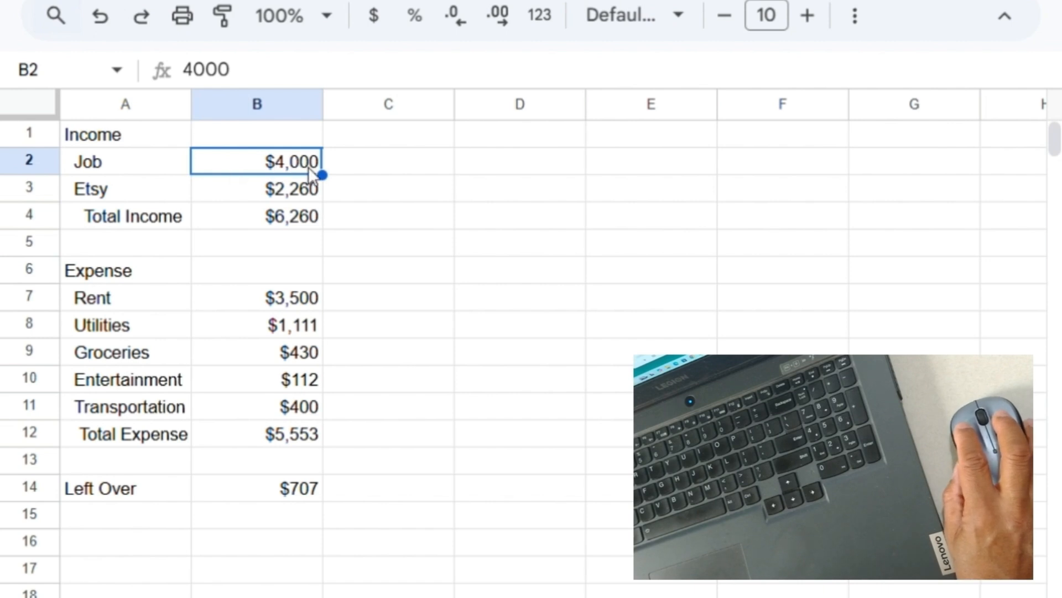
pyautogui.click(241, 72)
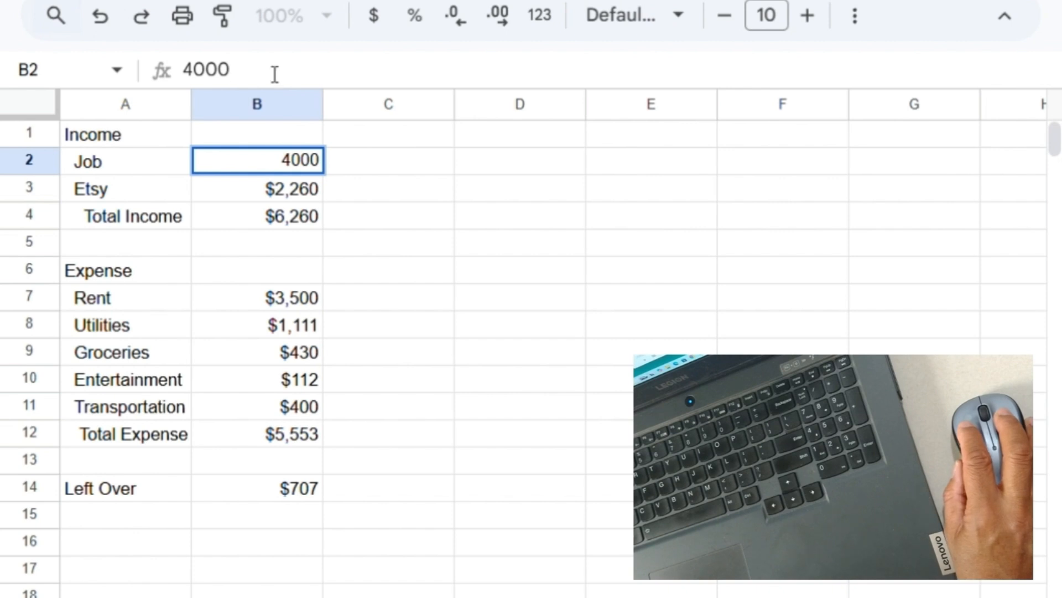
pyautogui.click(291, 190)
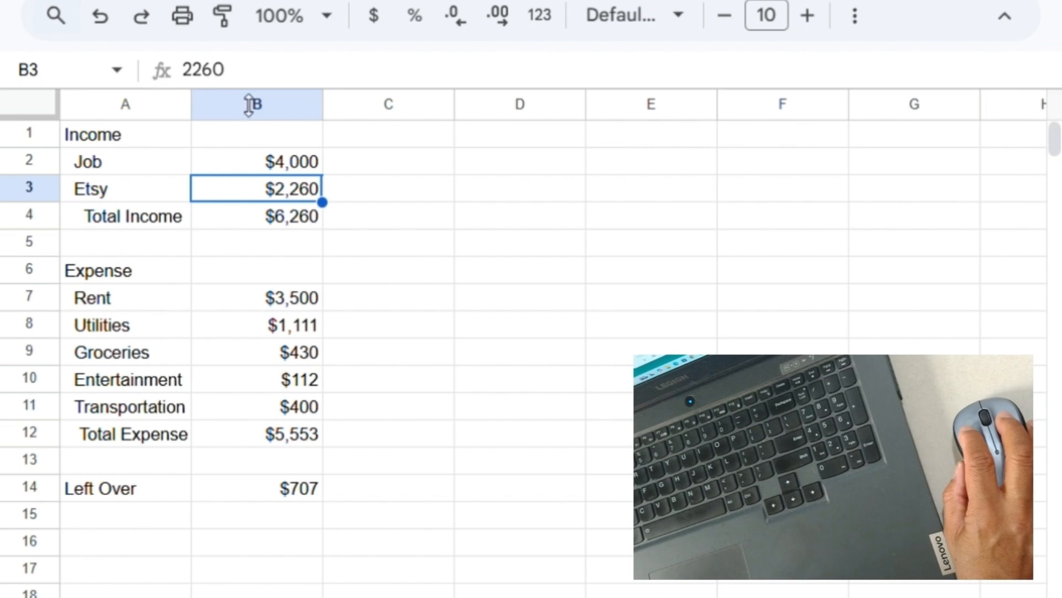
pyautogui.click(298, 224)
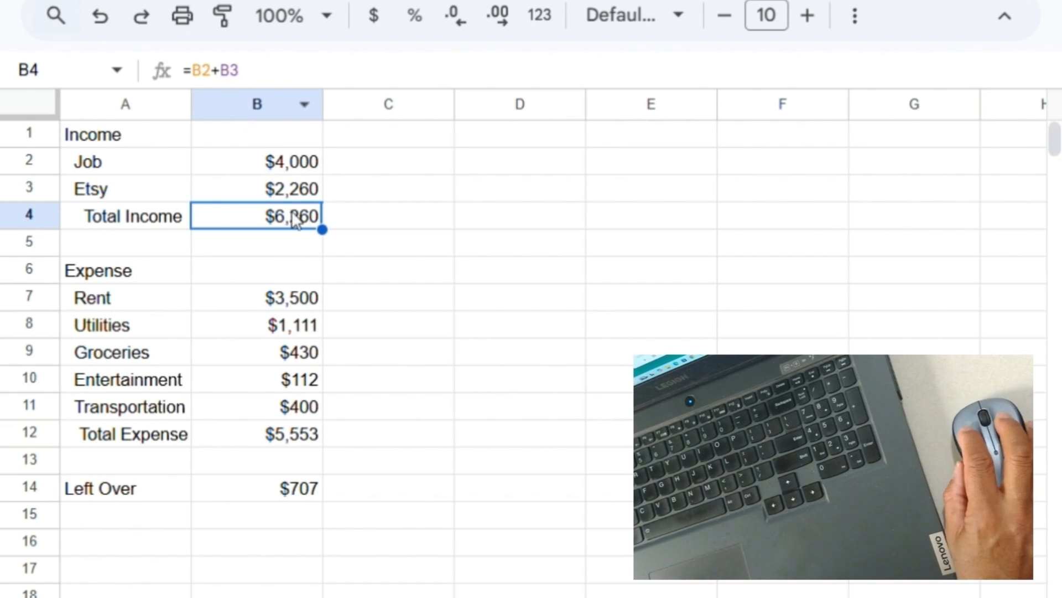
# Inspect the underlying number of the Etsy income in B3 without changing it.
pyautogui.click(291, 189)
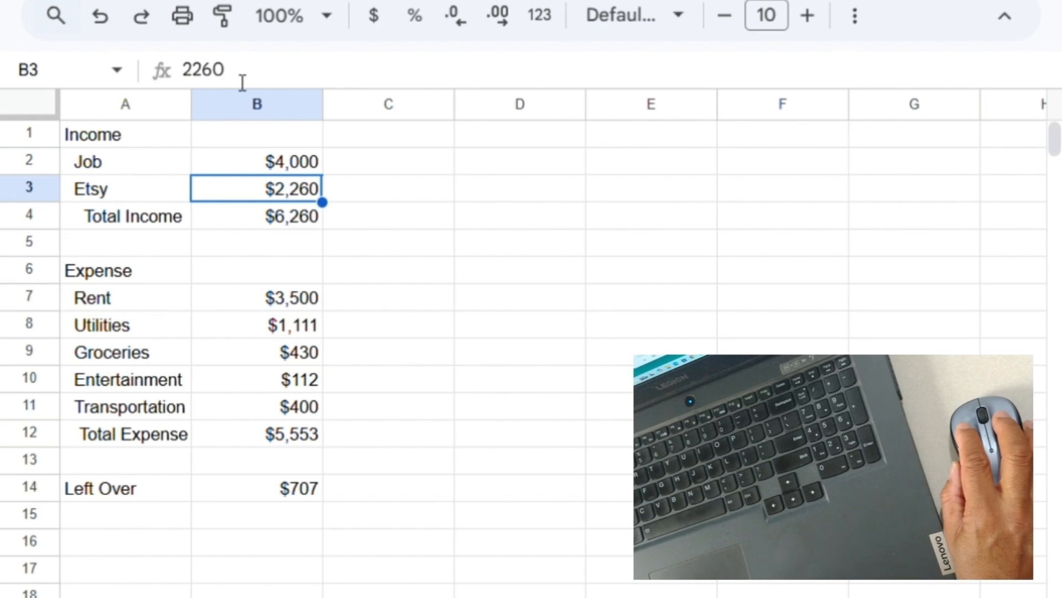
pyautogui.doubleClick(207, 80)
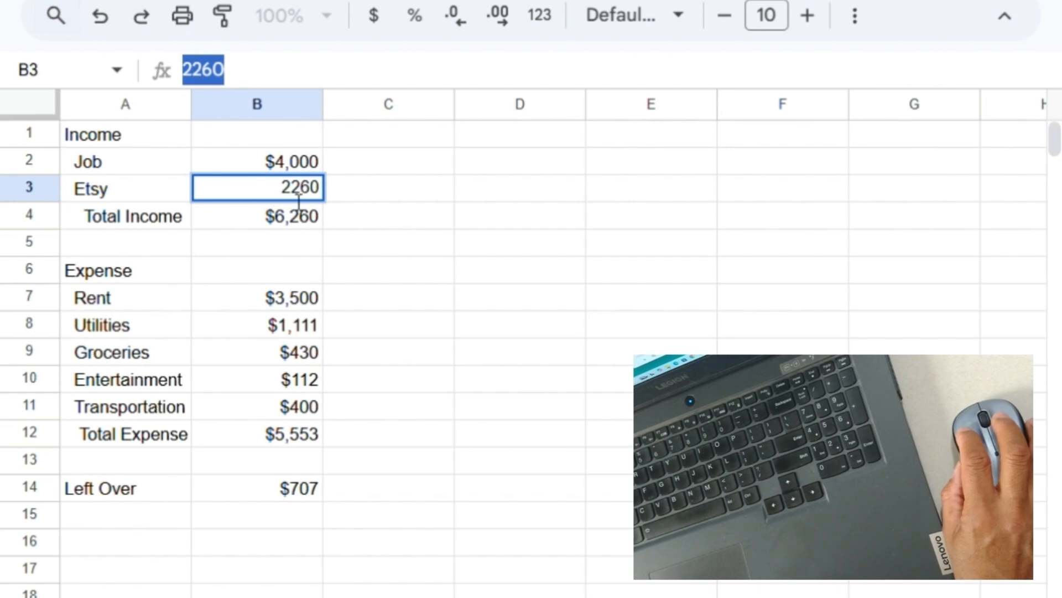
pyautogui.press('Return')
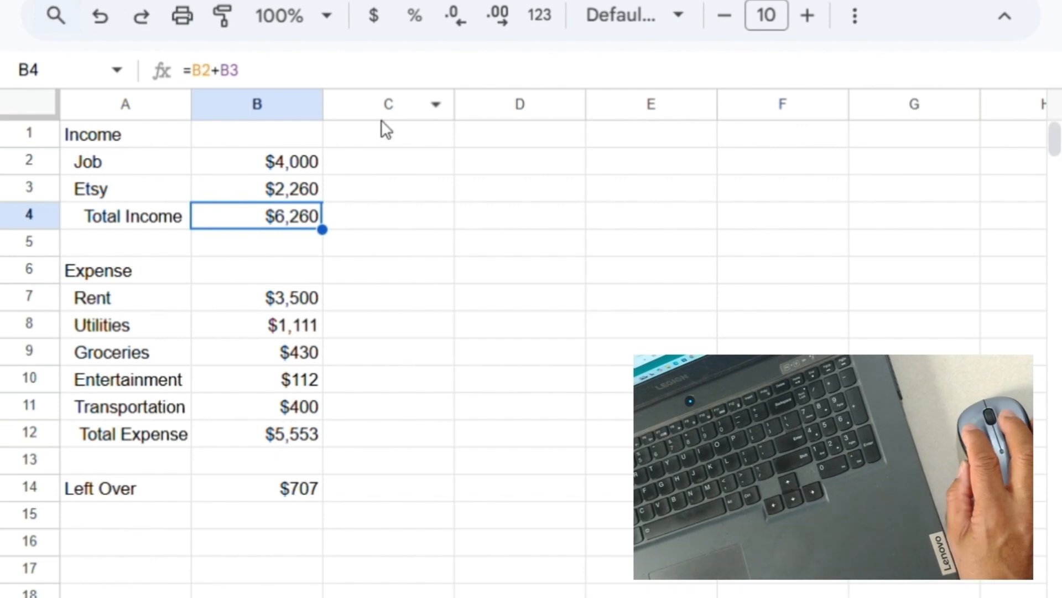
# Try entering the amount as $ 4000 with its own dollar sign in C2, and clear that cell again.
pyautogui.click(340, 160)
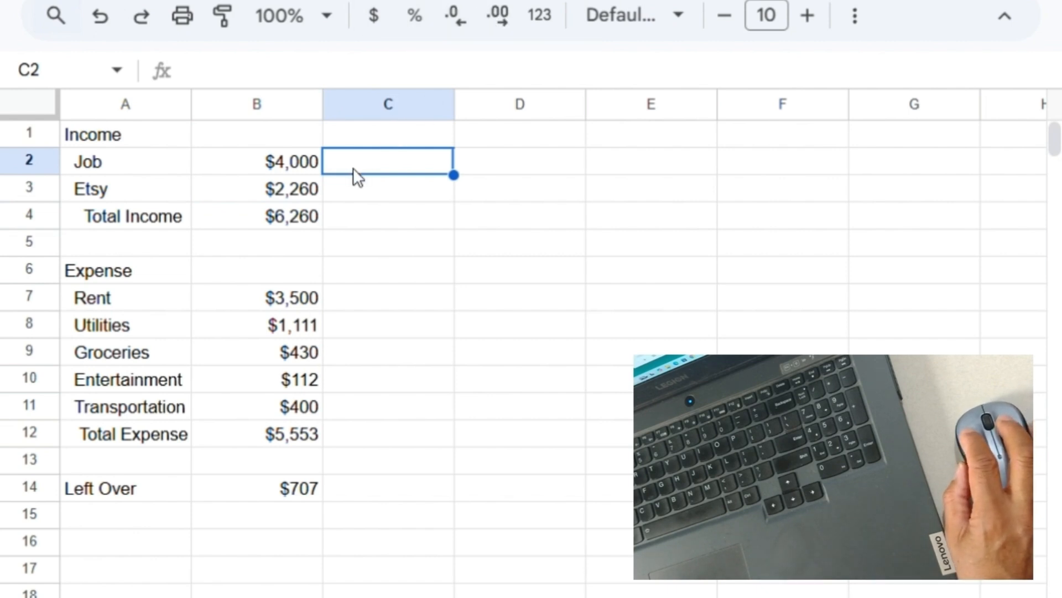
pyautogui.write('$')
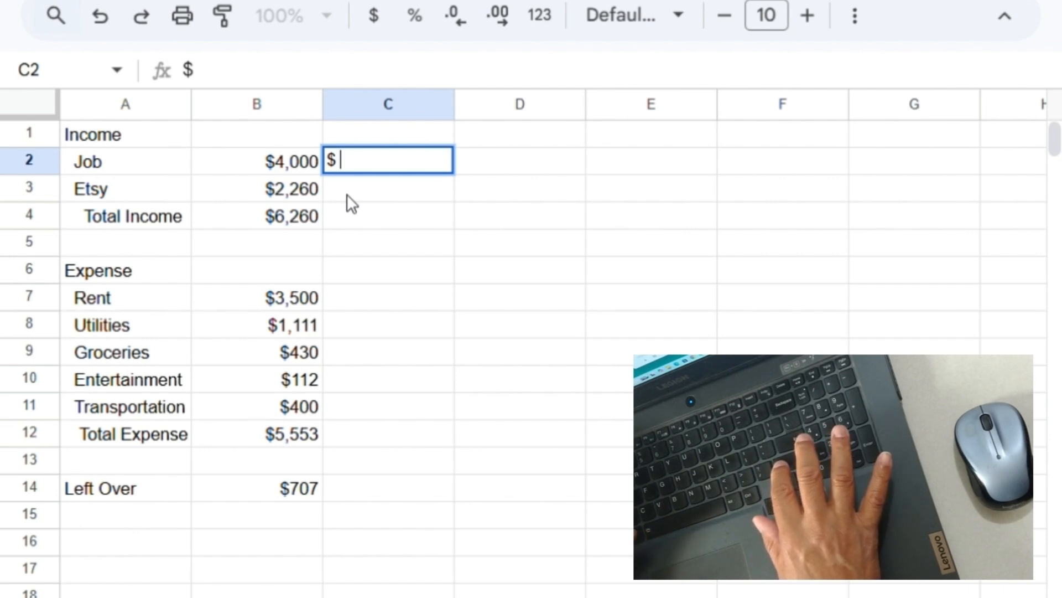
pyautogui.write('4,')
pyautogui.write('000')
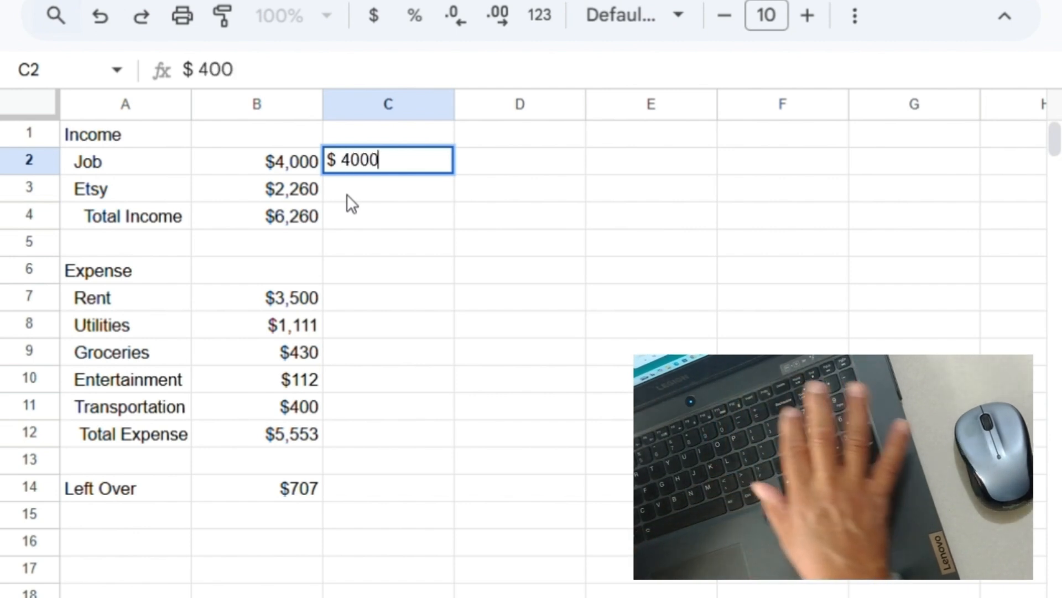
pyautogui.press('Return')
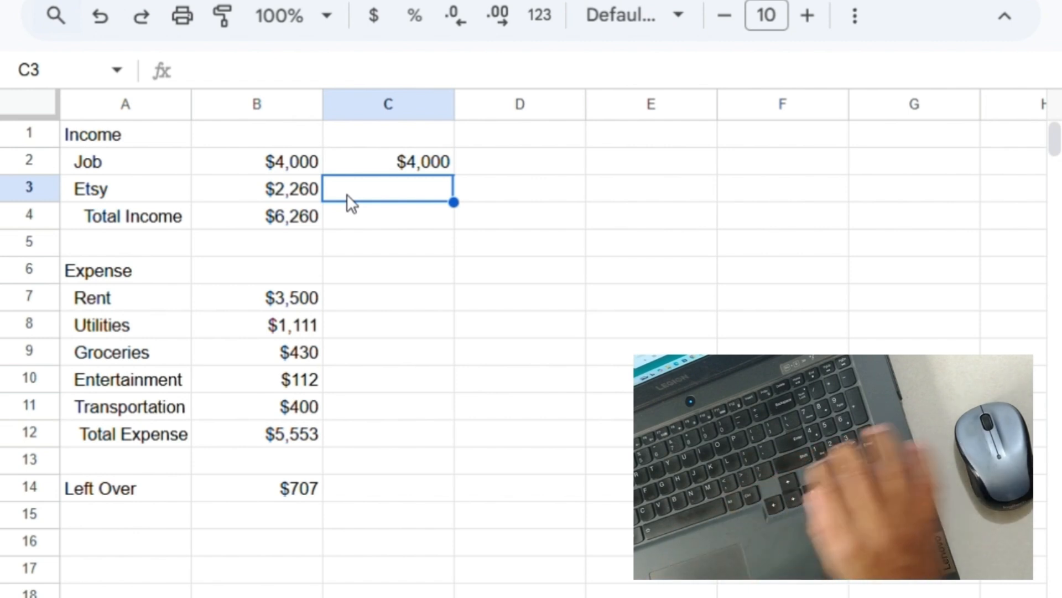
pyautogui.click(357, 164)
pyautogui.press('Delete')
pyautogui.press('Left')
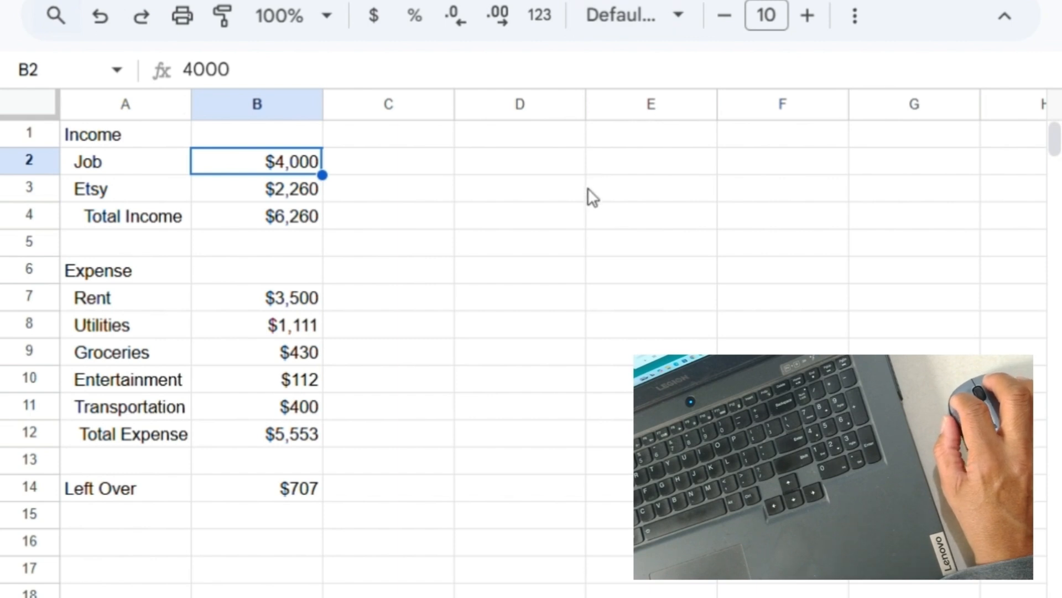
# Replace the Job income in B2 with the mistyped entry 4;000 and check the Total Income cell B4.
pyautogui.click(247, 191)
pyautogui.click(247, 143)
pyautogui.click(241, 165)
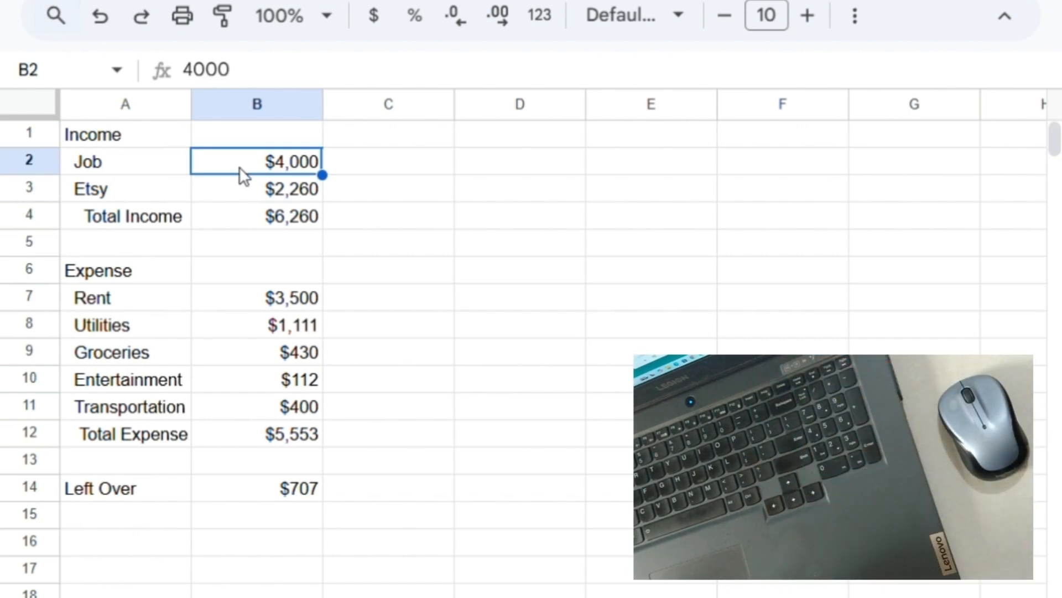
pyautogui.press('Delete')
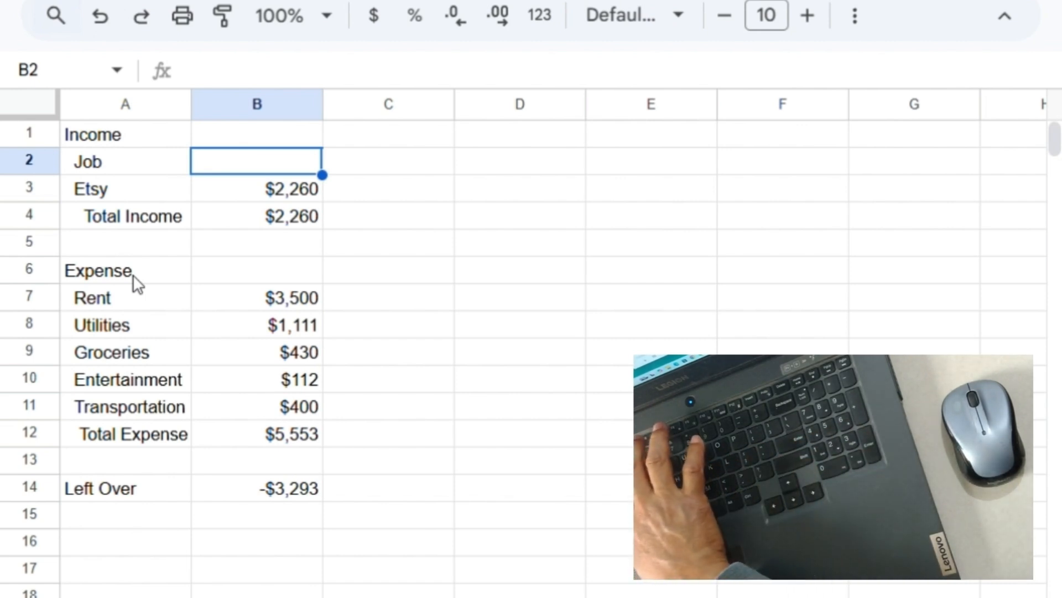
pyautogui.write('4')
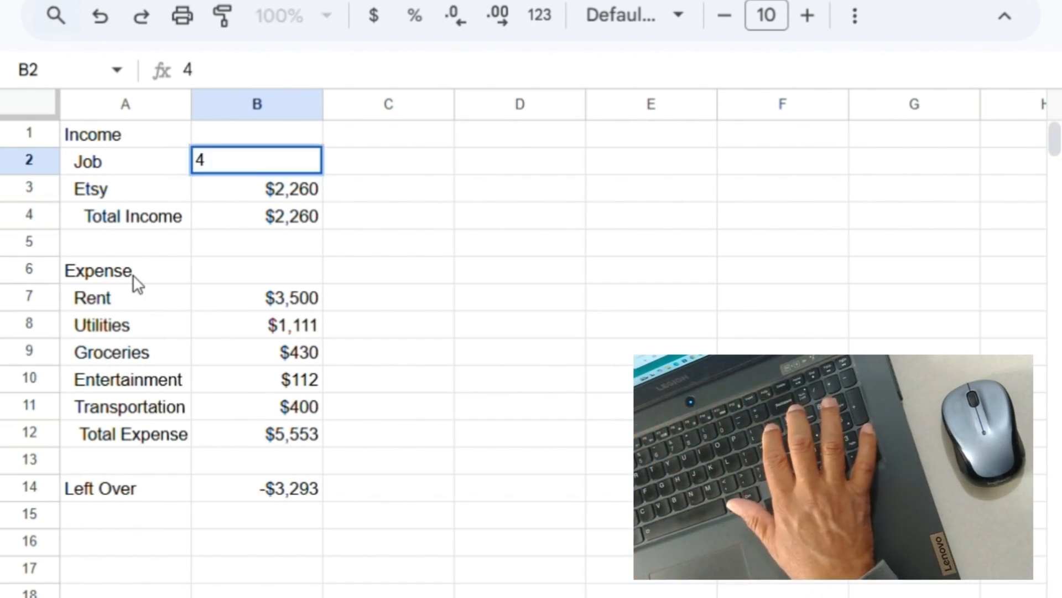
pyautogui.write(';')
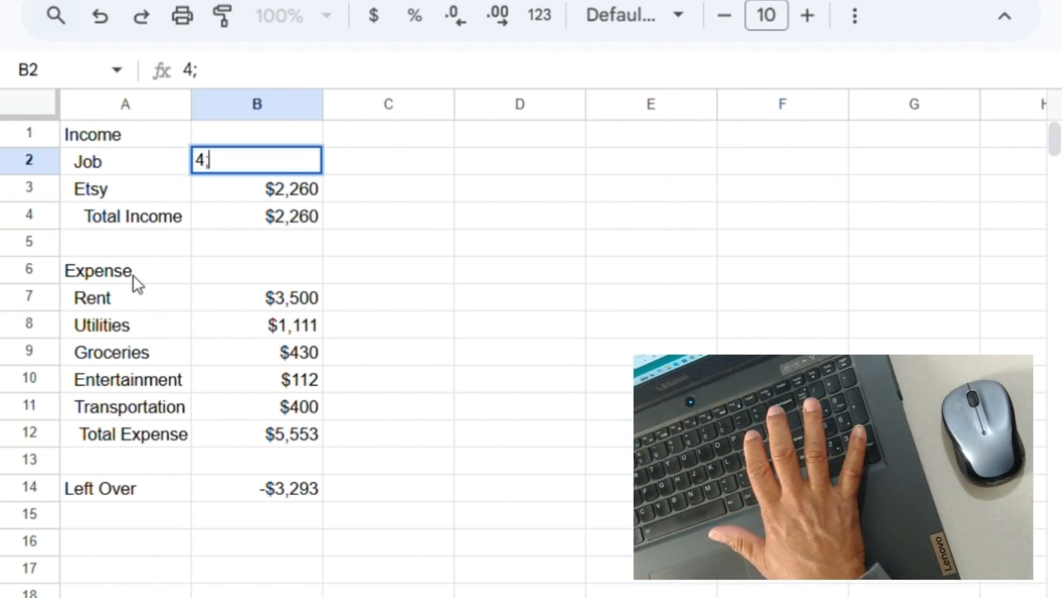
pyautogui.write('0')
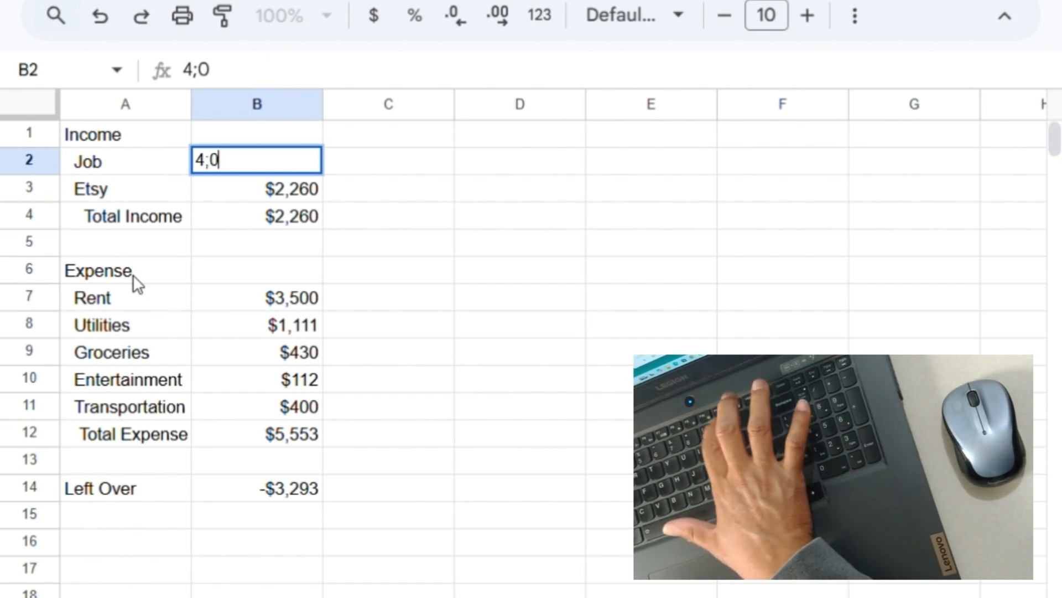
pyautogui.write('00')
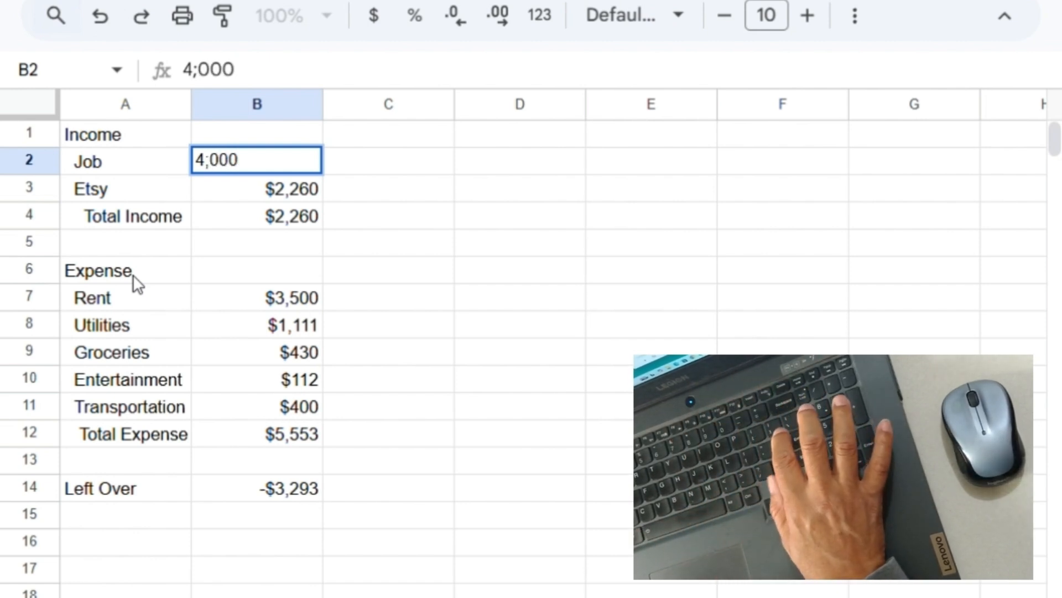
pyautogui.press('Return')
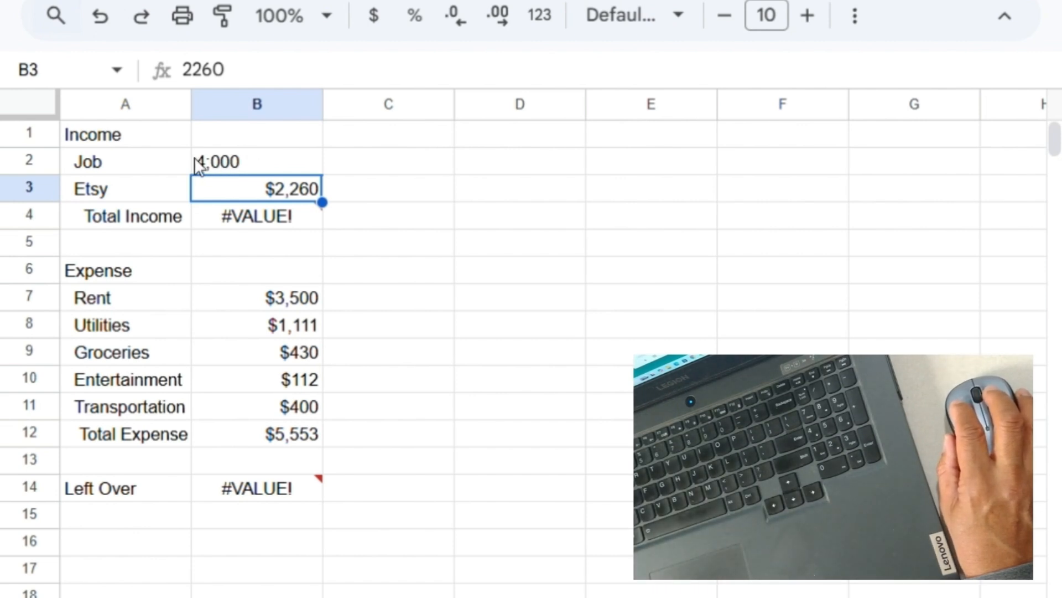
pyautogui.click(254, 218)
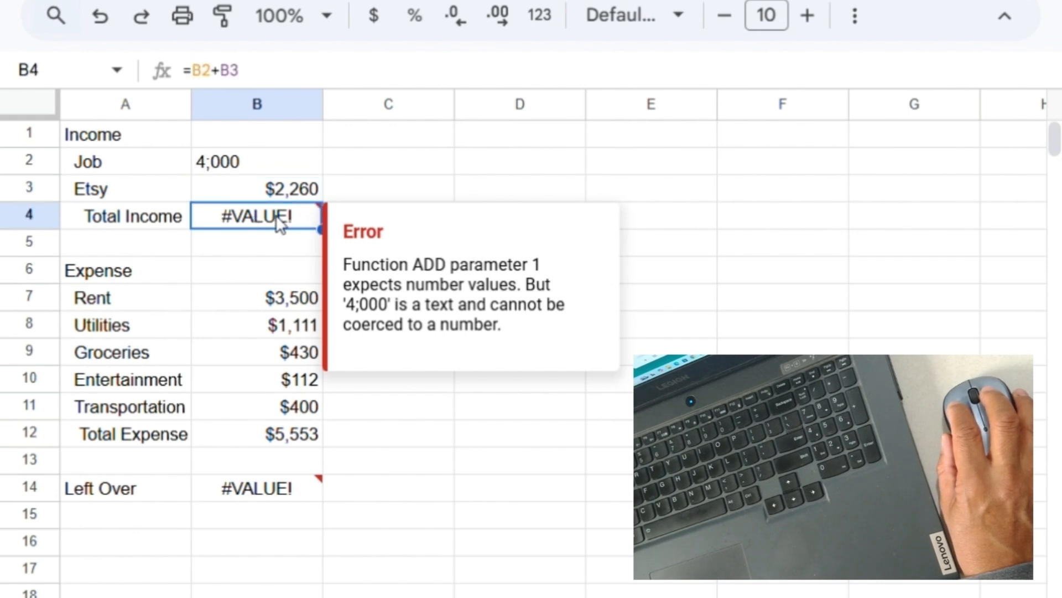
# Clear the mistyped Job income in B2 and enter 4000.
pyautogui.click(255, 166)
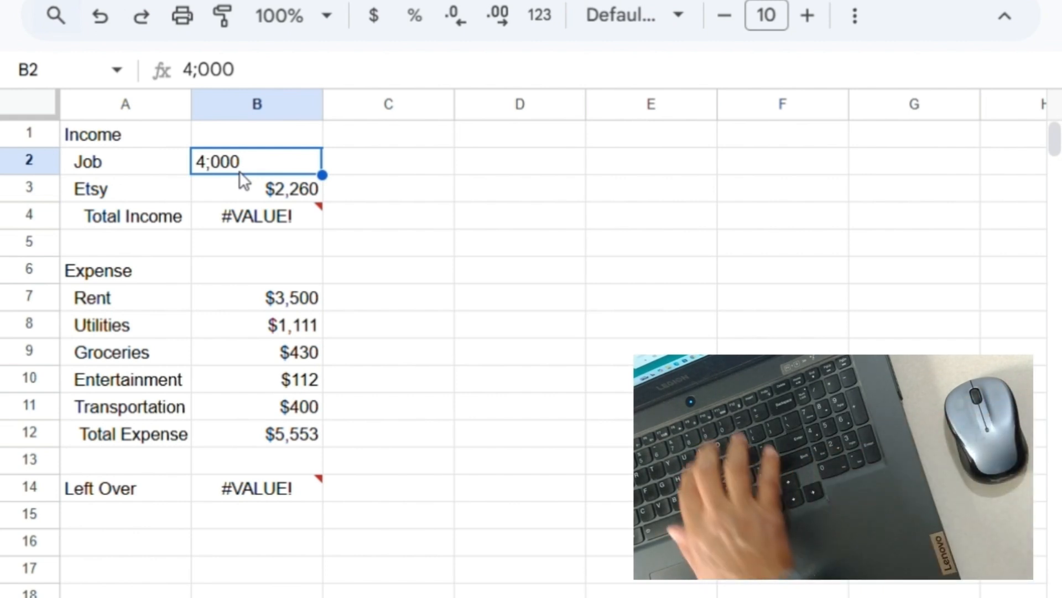
pyautogui.press('Delete')
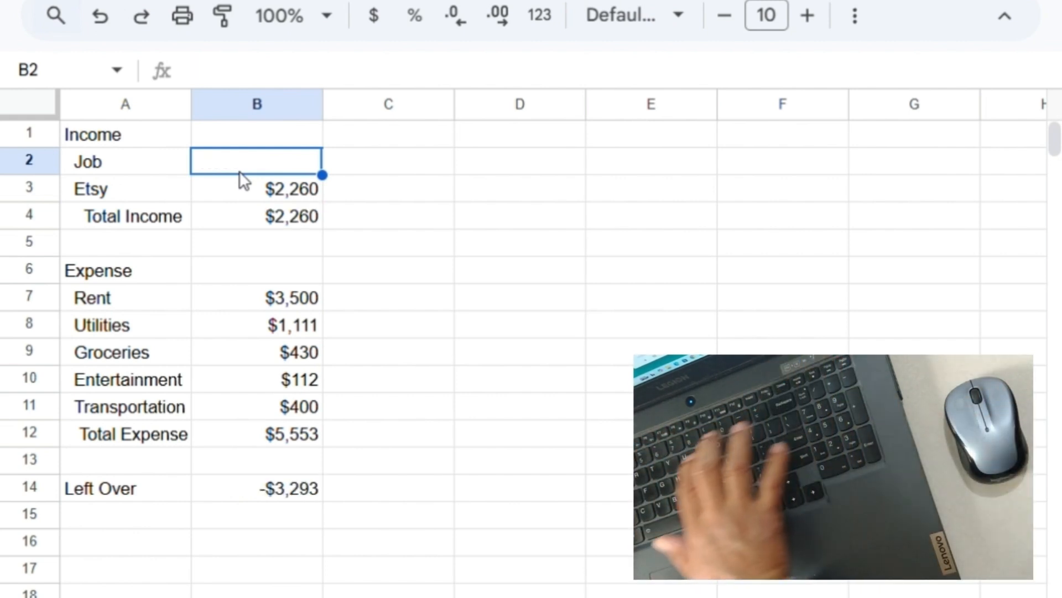
pyautogui.write('4000')
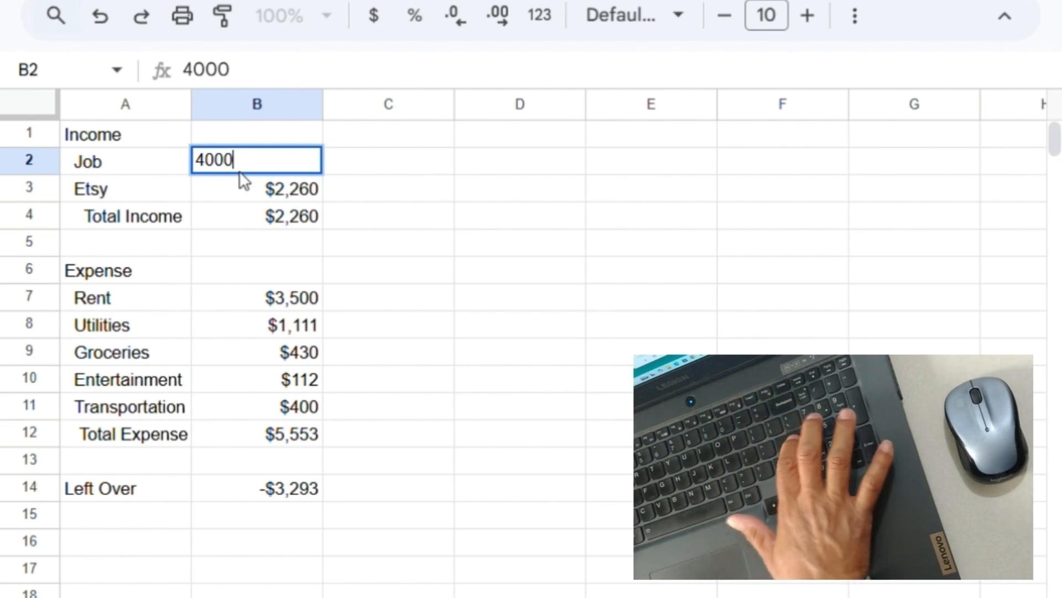
pyautogui.press('Return')
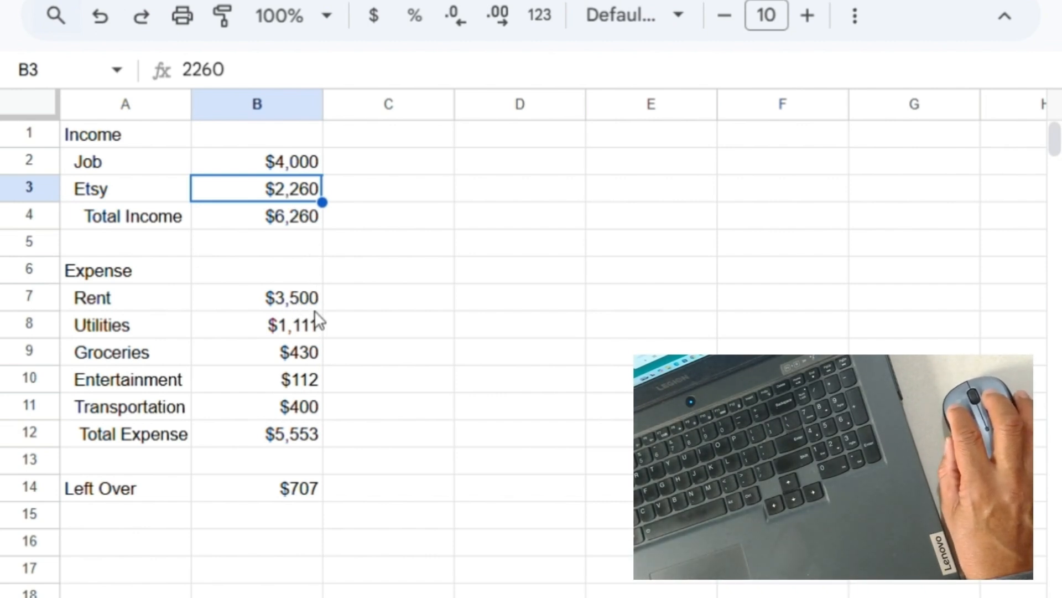
# Compare the contents of the Job and Etsy cells B2 and B3, and examine the Total Income cell B4.
pyautogui.click(295, 164)
pyautogui.click(307, 189)
pyautogui.click(215, 70)
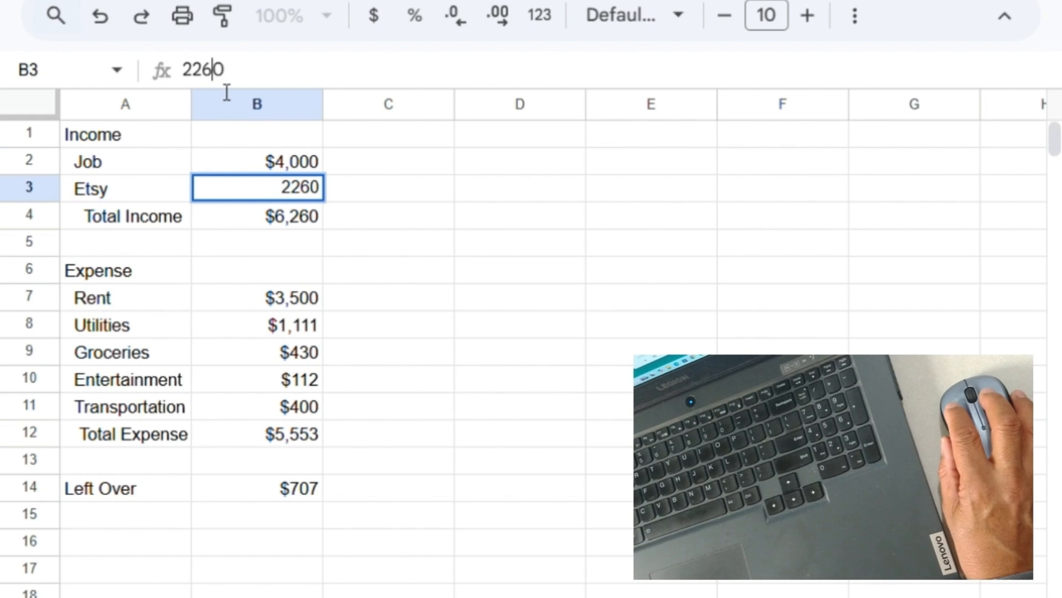
pyautogui.click(272, 225)
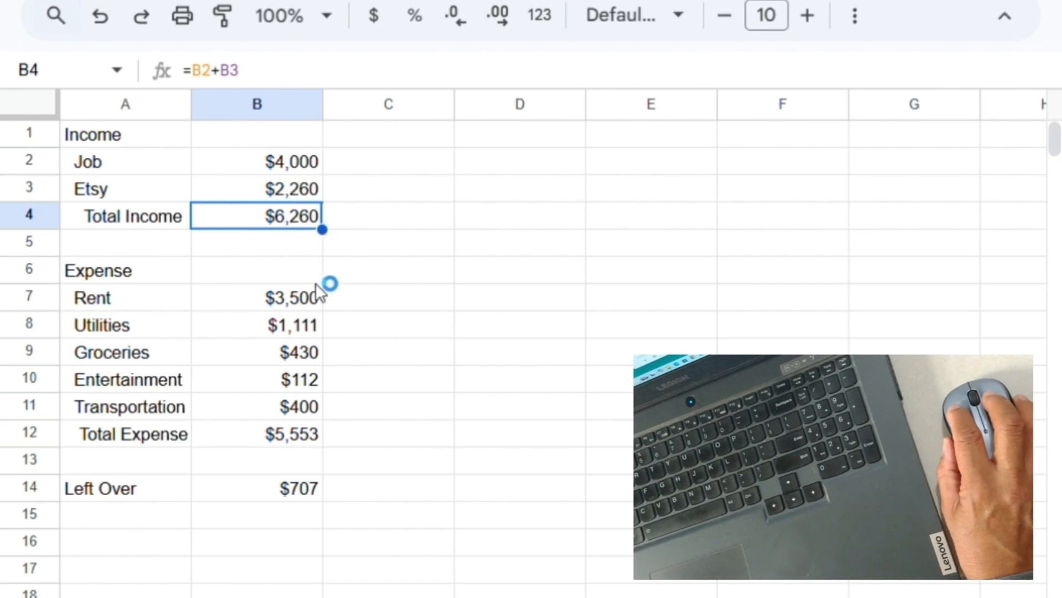
pyautogui.moveTo(317, 220)
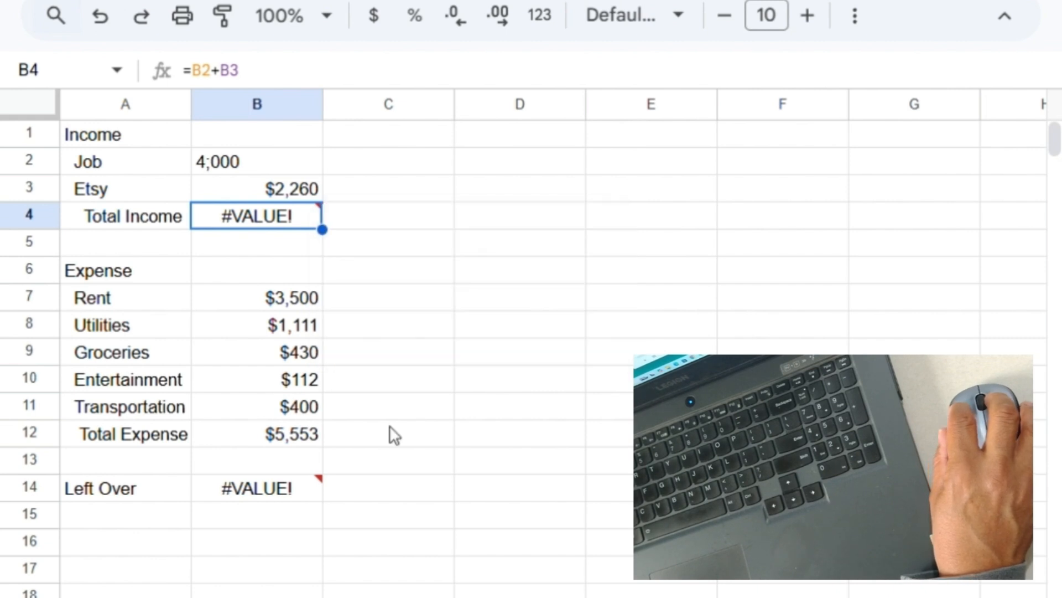
pyautogui.moveTo(271, 230)
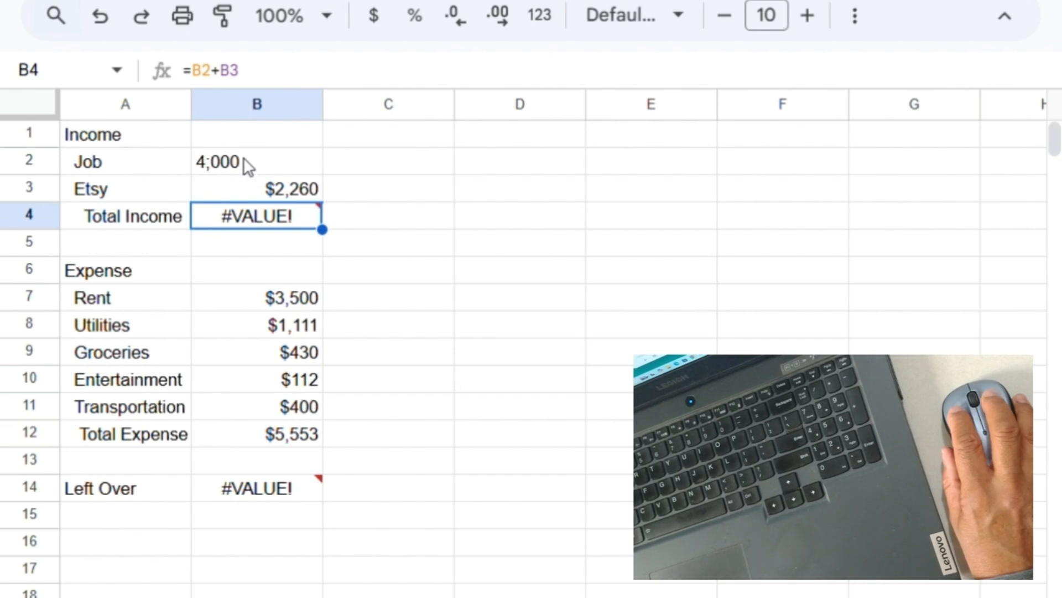
# Overwrite the invalid Job income in B2 with 4,000.
pyautogui.click(211, 165)
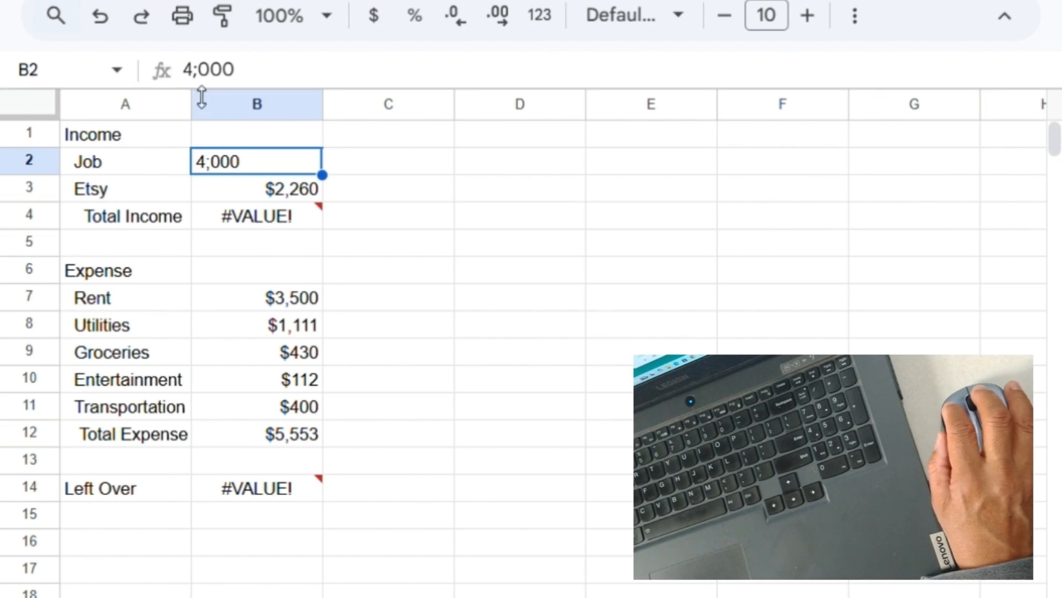
pyautogui.write('4')
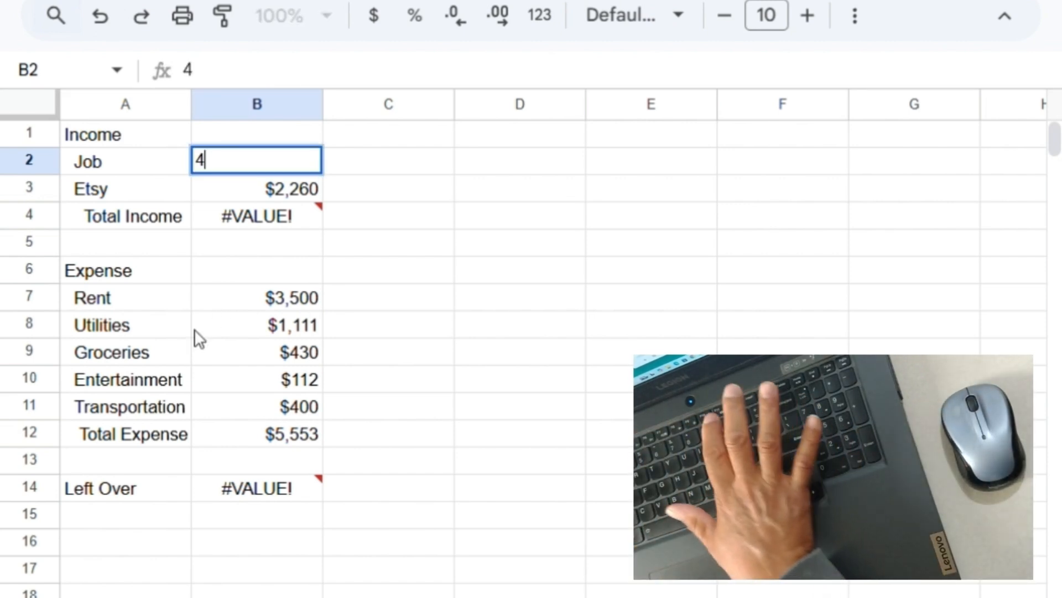
pyautogui.write(',00000')
pyautogui.press('Return')
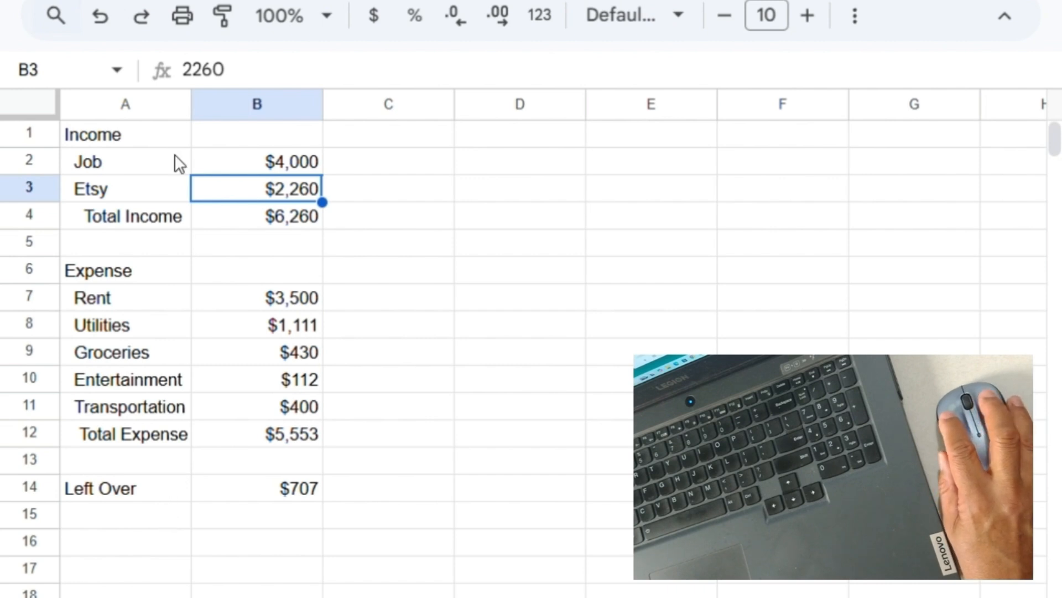
# Make the Income heading in A1 and the Expense heading in A6 bold.
pyautogui.click(135, 140)
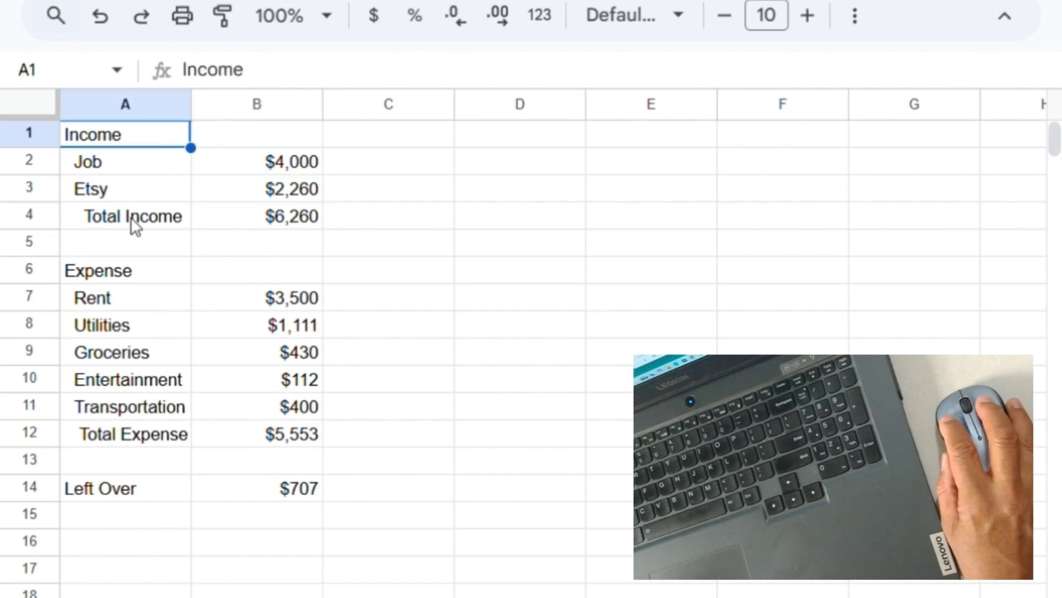
pyautogui.click(127, 270)
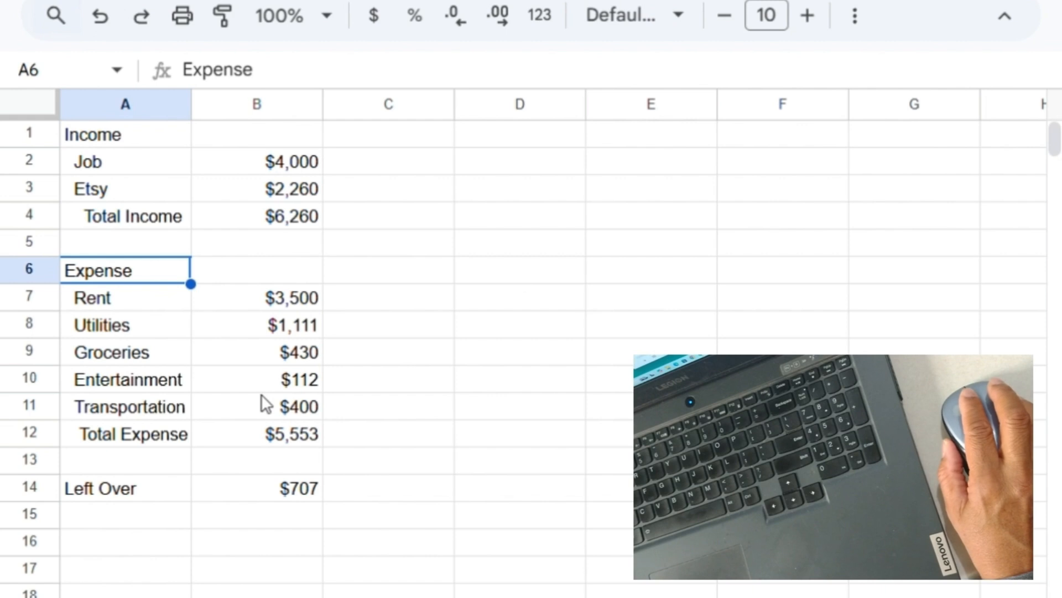
pyautogui.scroll(-2, 519, 277)
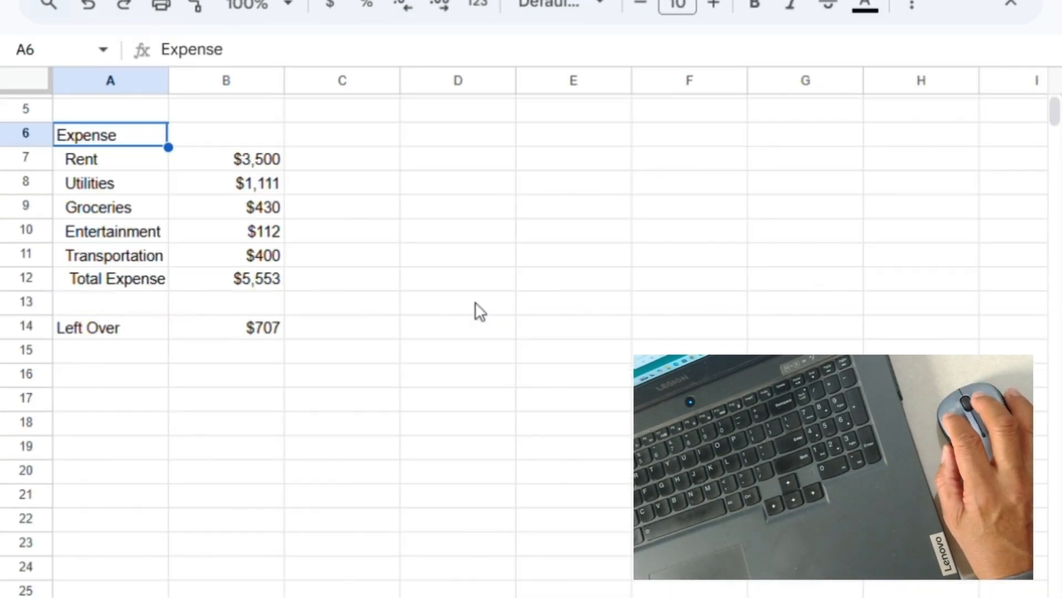
pyautogui.scroll(2, 476, 332)
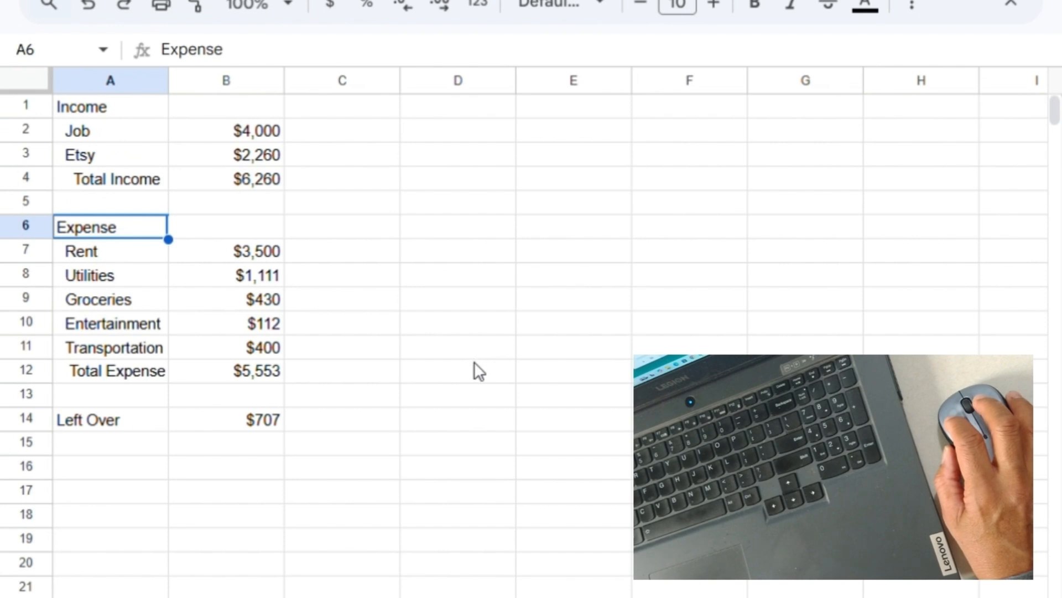
pyautogui.click(69, 111)
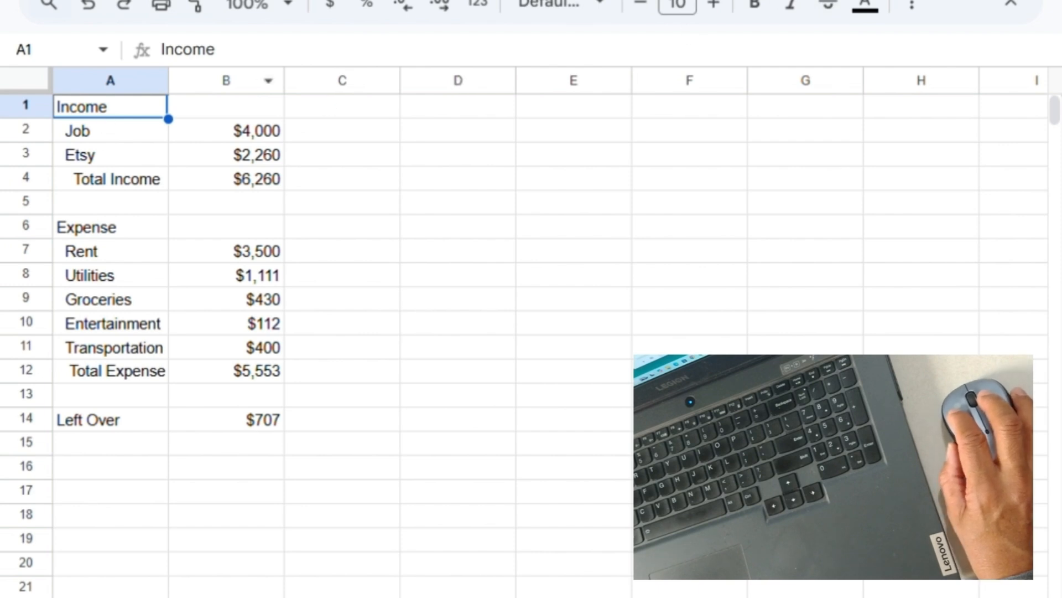
pyautogui.click(767, 12)
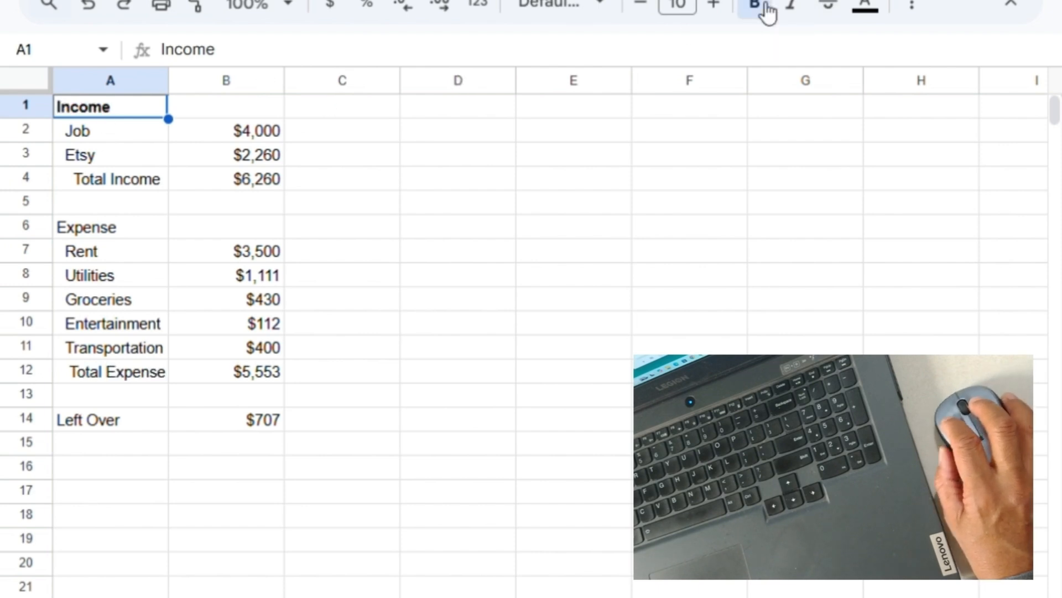
pyautogui.click(114, 237)
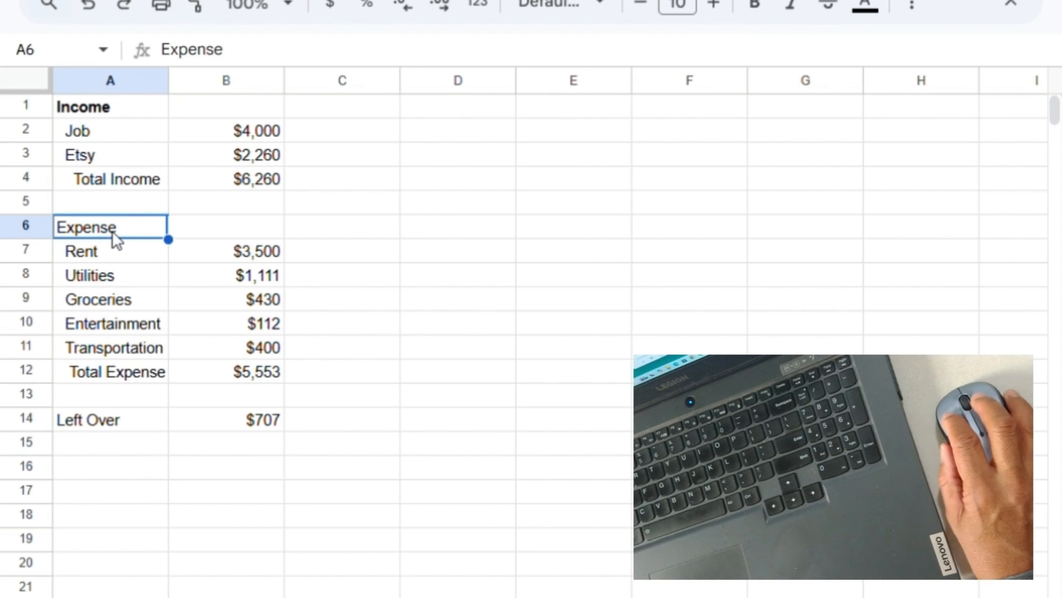
pyautogui.click(757, 8)
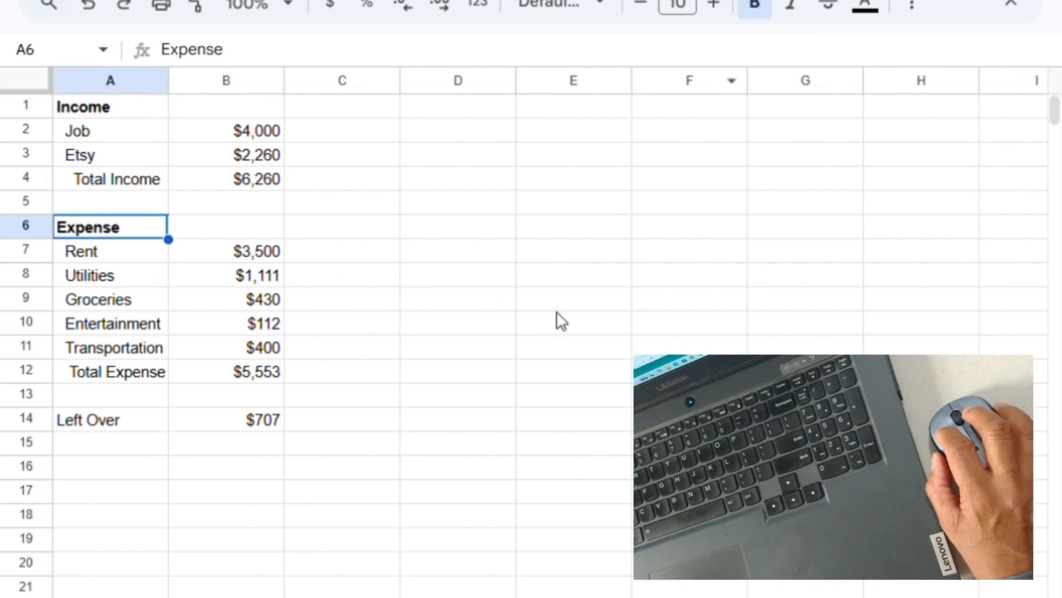
# Make the Left Over label in A14 bold.
pyautogui.click(118, 420)
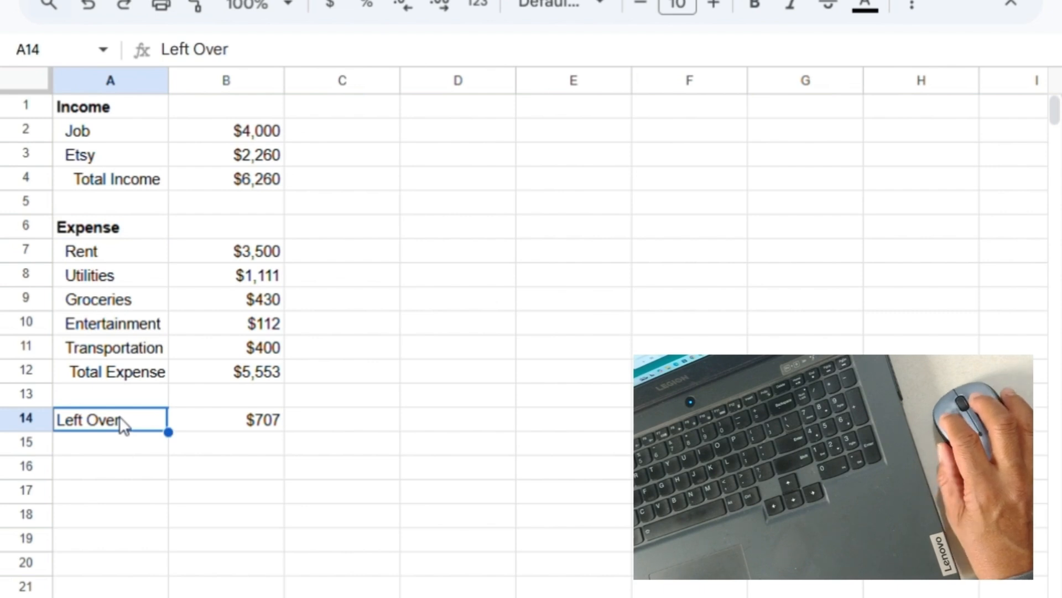
pyautogui.click(754, 7)
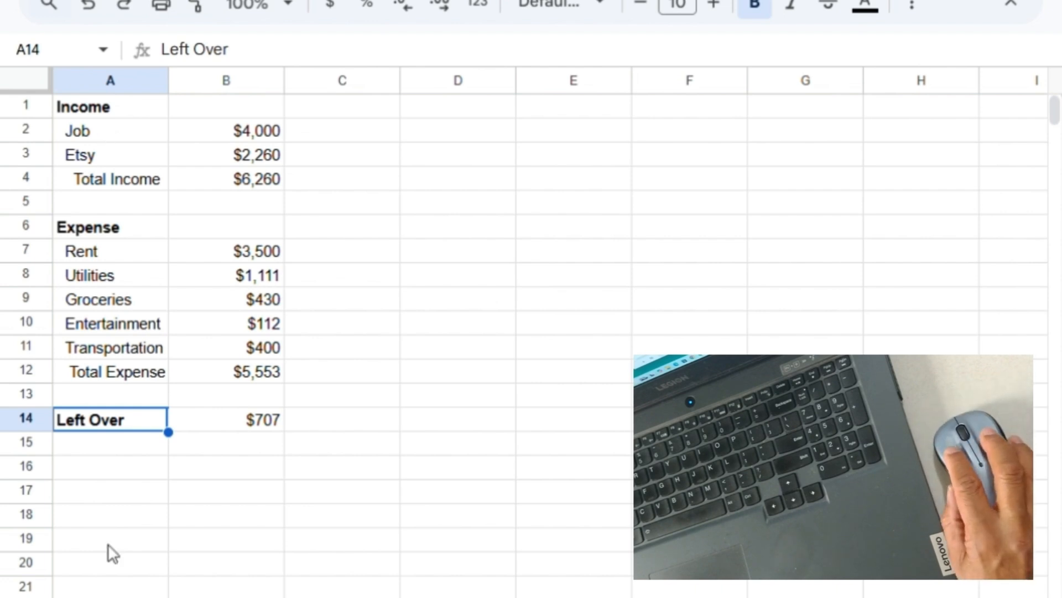
# Increase the font size of the whole budget range A1:B14 to 13.
pyautogui.click(124, 100)
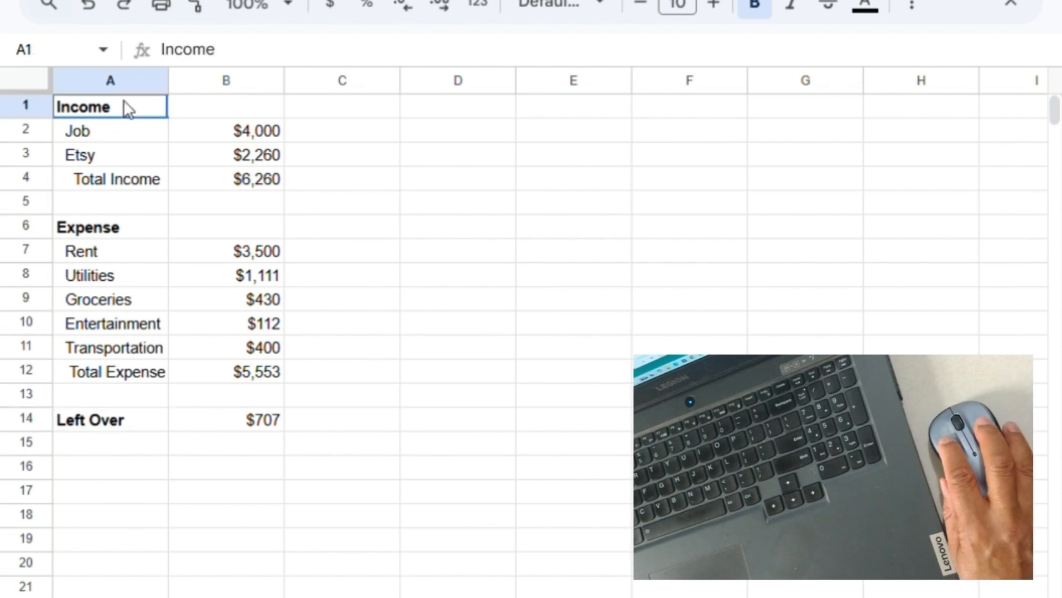
pyautogui.moveTo(124, 100); pyautogui.dragTo(208, 413)
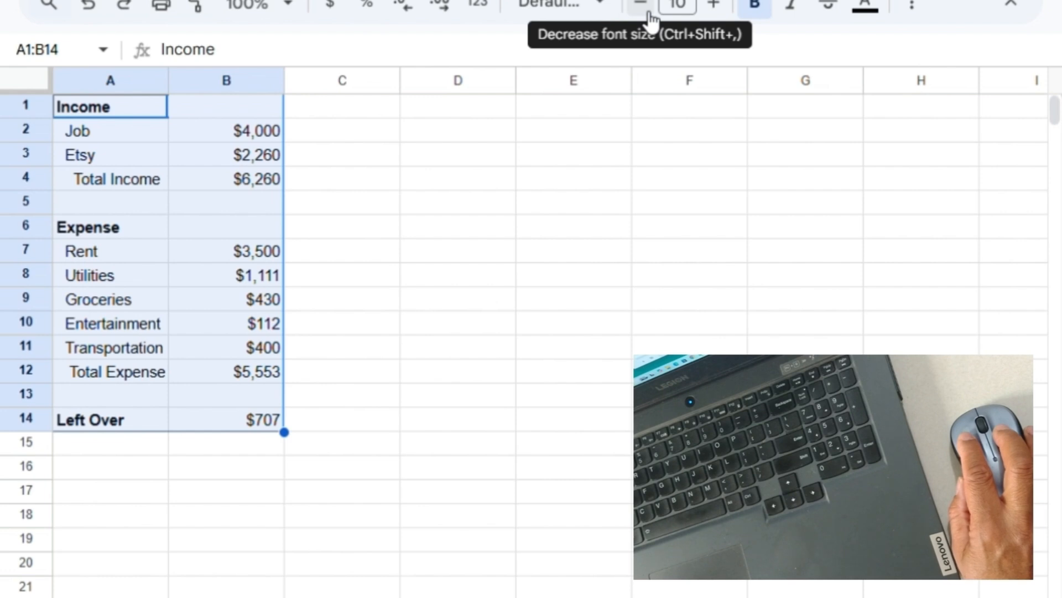
pyautogui.click(721, 7)
pyautogui.click(721, 7)
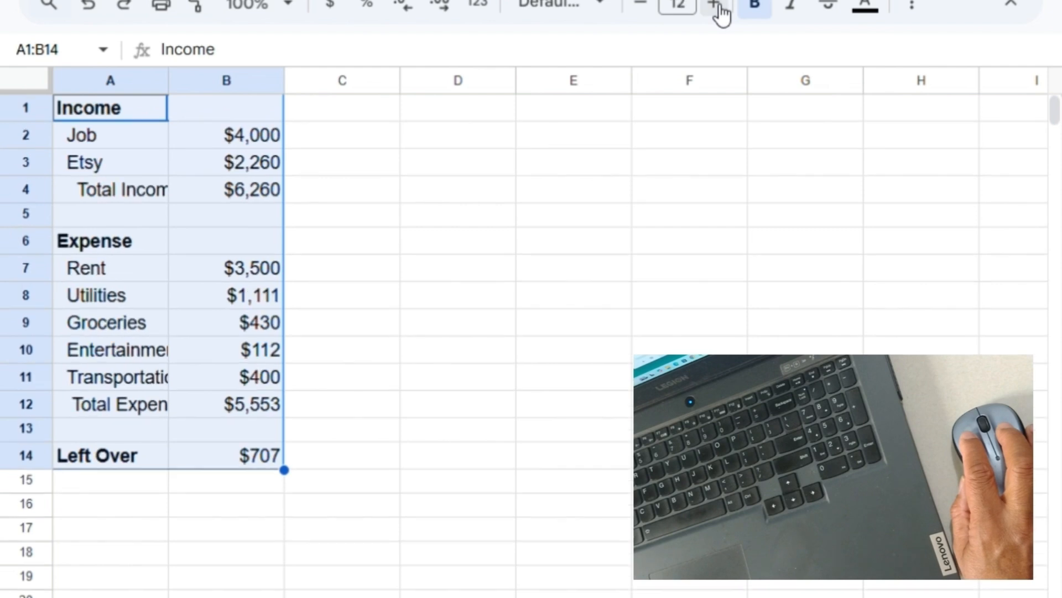
pyautogui.click(721, 7)
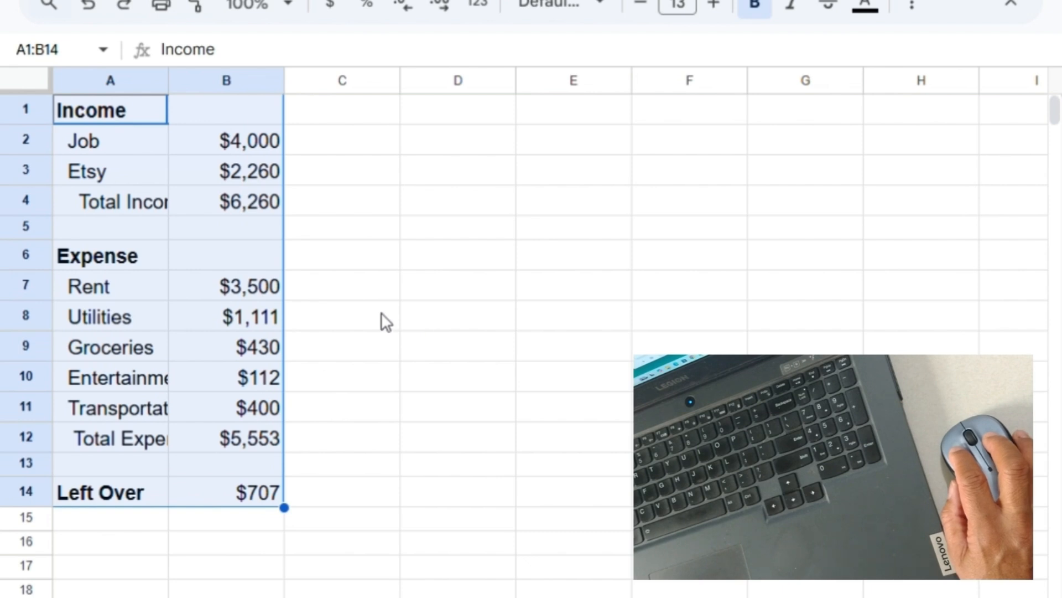
pyautogui.click(344, 169)
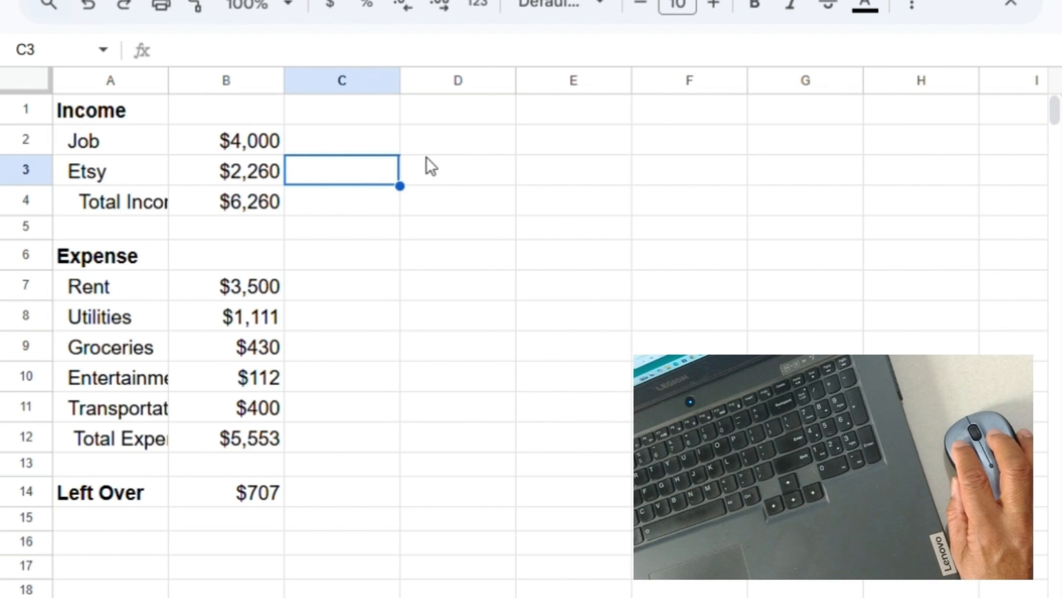
pyautogui.click(437, 168)
pyautogui.click(492, 233)
pyautogui.click(556, 260)
pyautogui.click(469, 287)
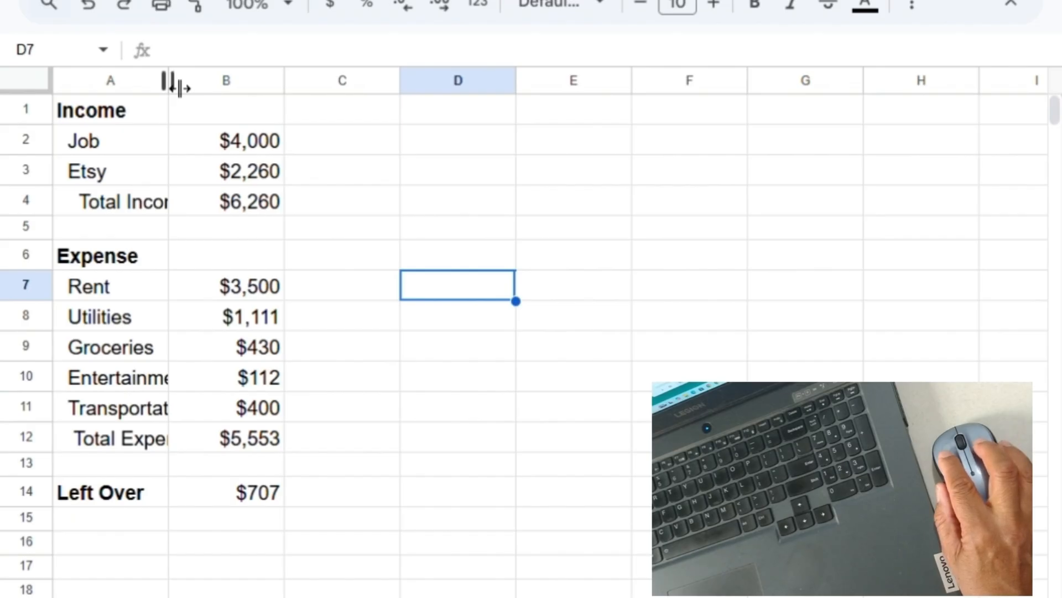
# Widen column A until the longest labels, such as Entertainment, Transportation and Total Expense, fit completely.
pyautogui.moveTo(180, 88); pyautogui.dragTo(179, 87)
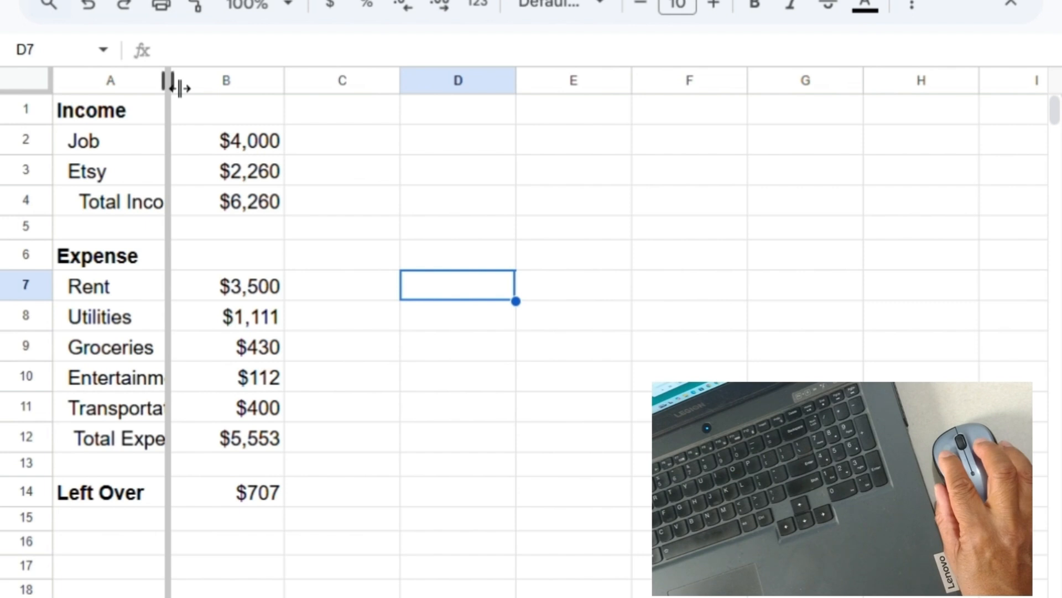
pyautogui.moveTo(181, 88); pyautogui.dragTo(242, 99)
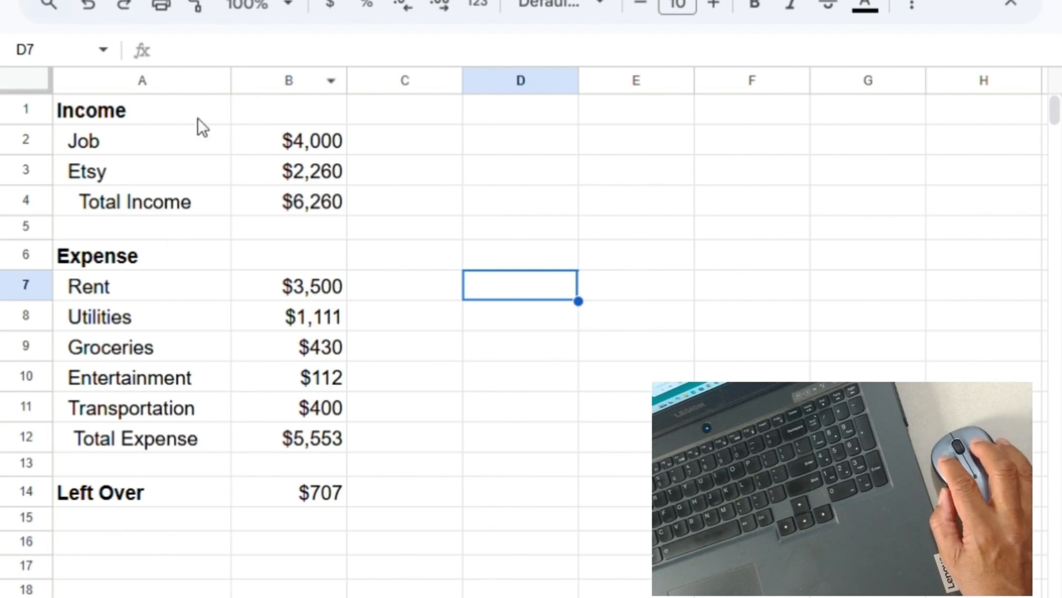
pyautogui.moveTo(237, 83)
pyautogui.mouseDown()
pyautogui.moveTo(219, 83)
pyautogui.moveTo(232, 83)
pyautogui.mouseUp()
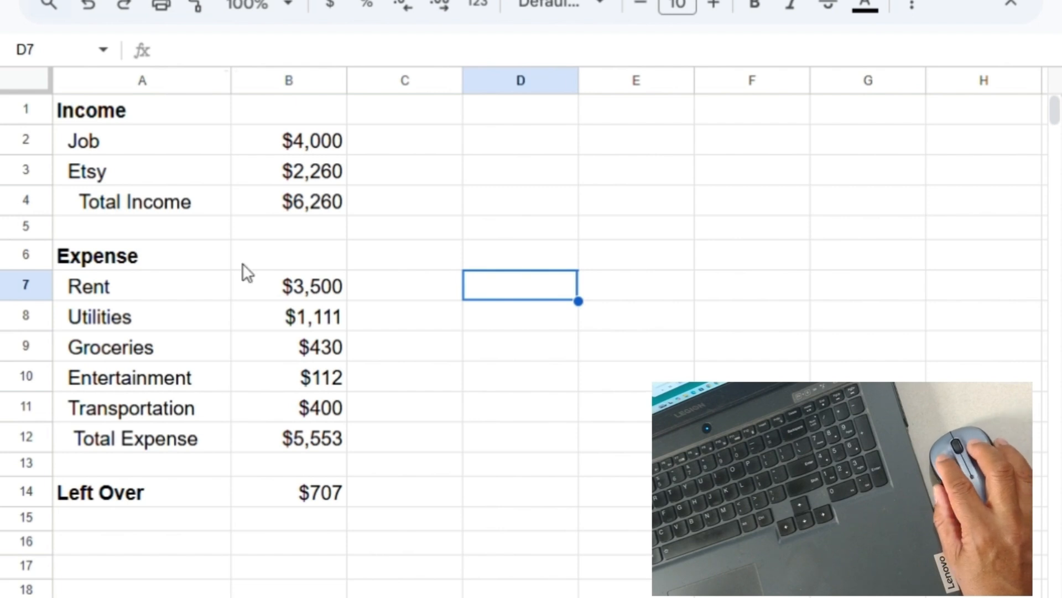
pyautogui.click(101, 119)
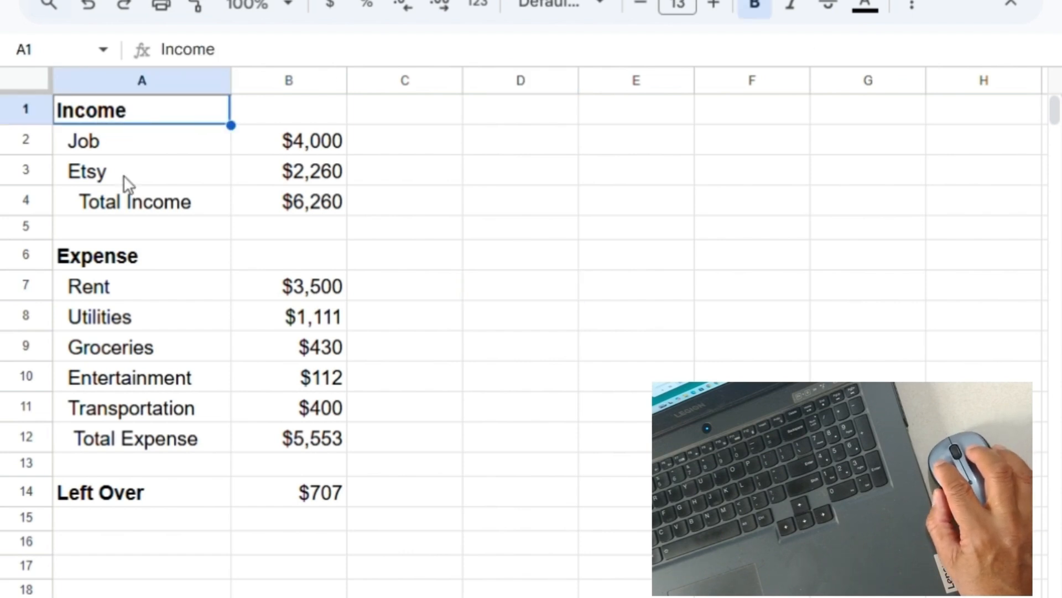
pyautogui.click(117, 204)
pyautogui.moveTo(233, 210); pyautogui.dragTo(260, 209)
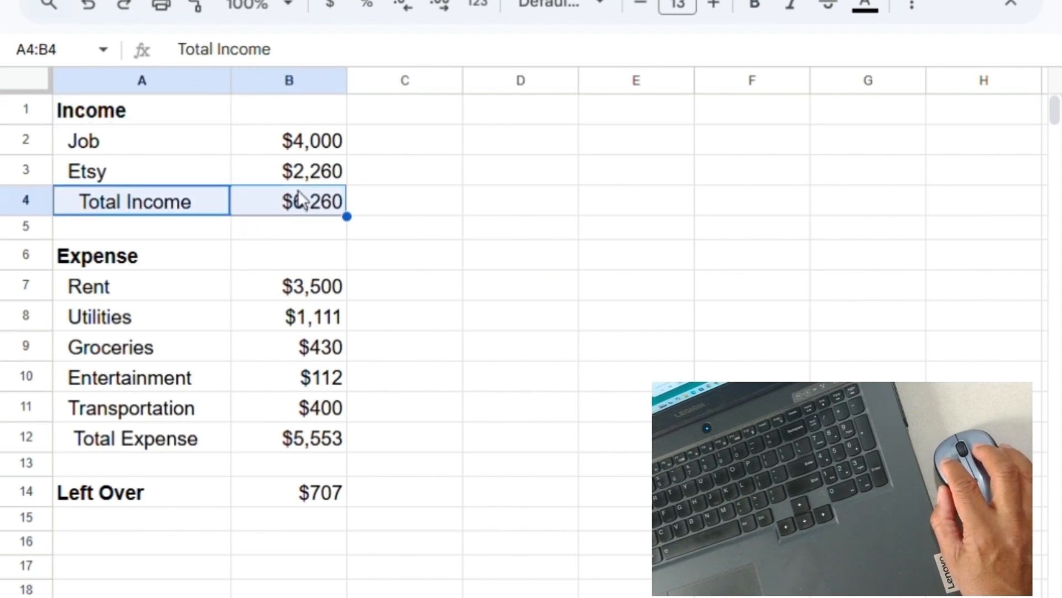
pyautogui.click(388, 202)
pyautogui.click(141, 198)
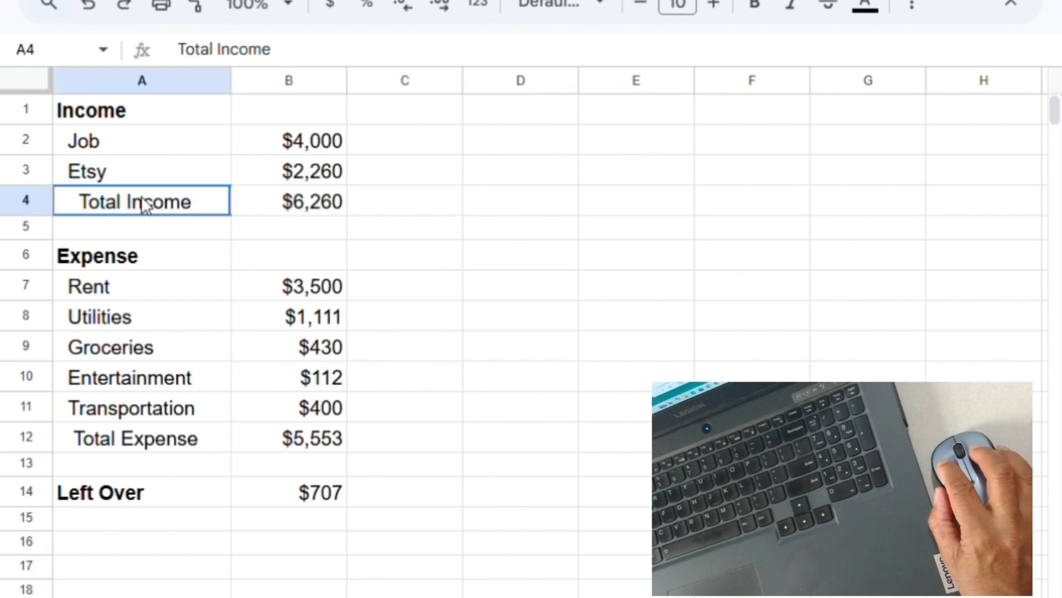
pyautogui.moveTo(141, 195); pyautogui.dragTo(234, 198)
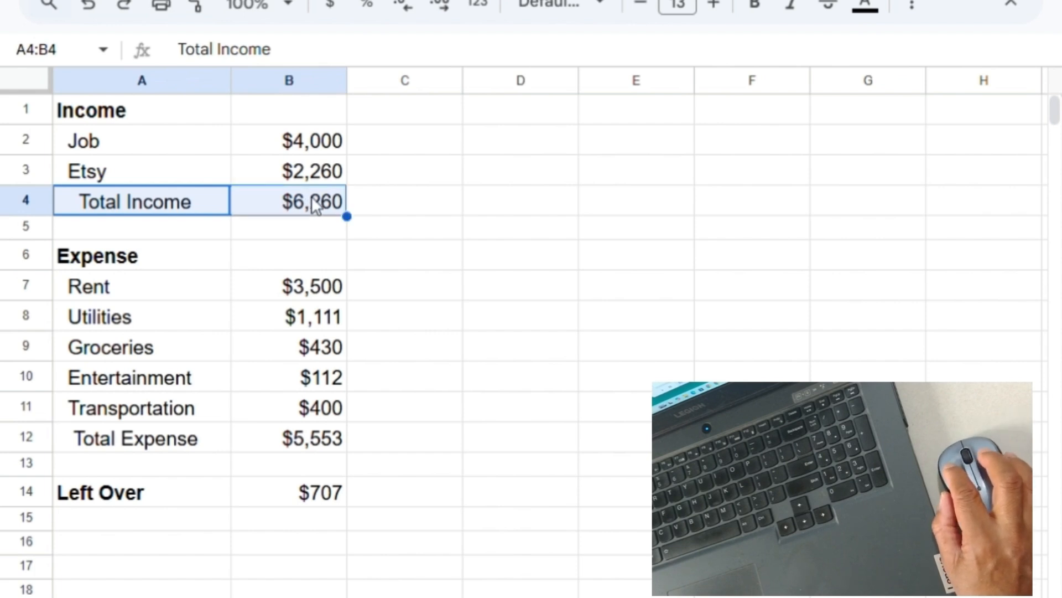
pyautogui.click(406, 181)
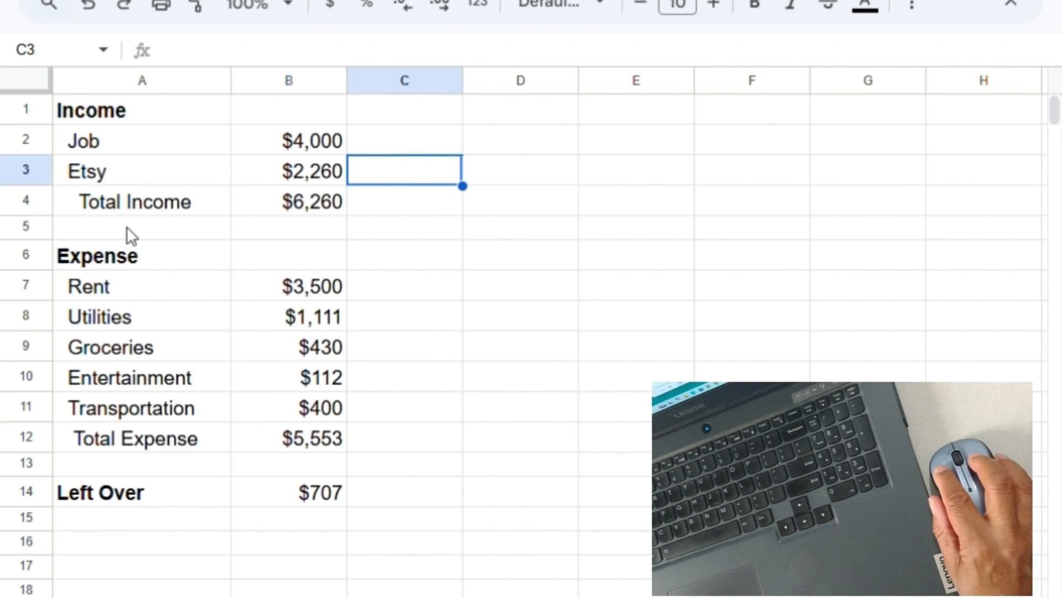
# Change the text color of the Total Income label and amount in A4:B4 to dark green.
pyautogui.click(102, 210)
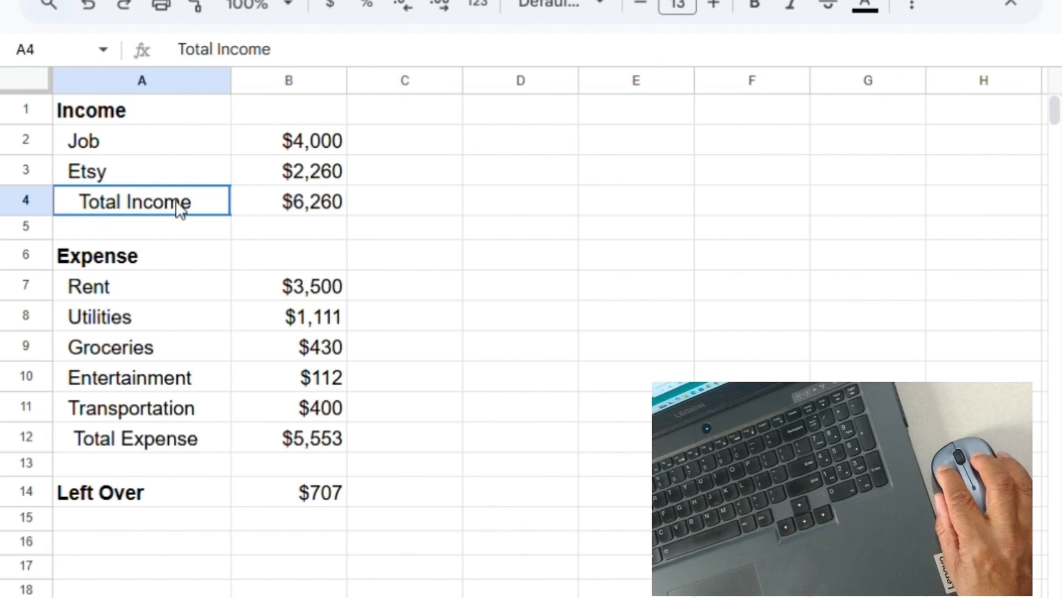
pyautogui.moveTo(231, 203); pyautogui.dragTo(268, 201)
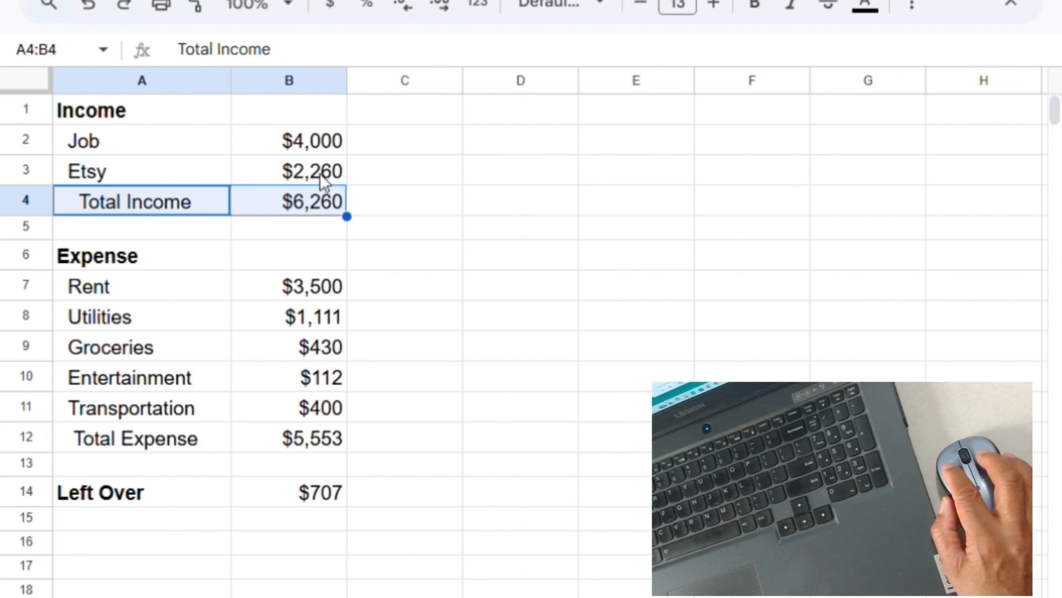
pyautogui.click(867, 10)
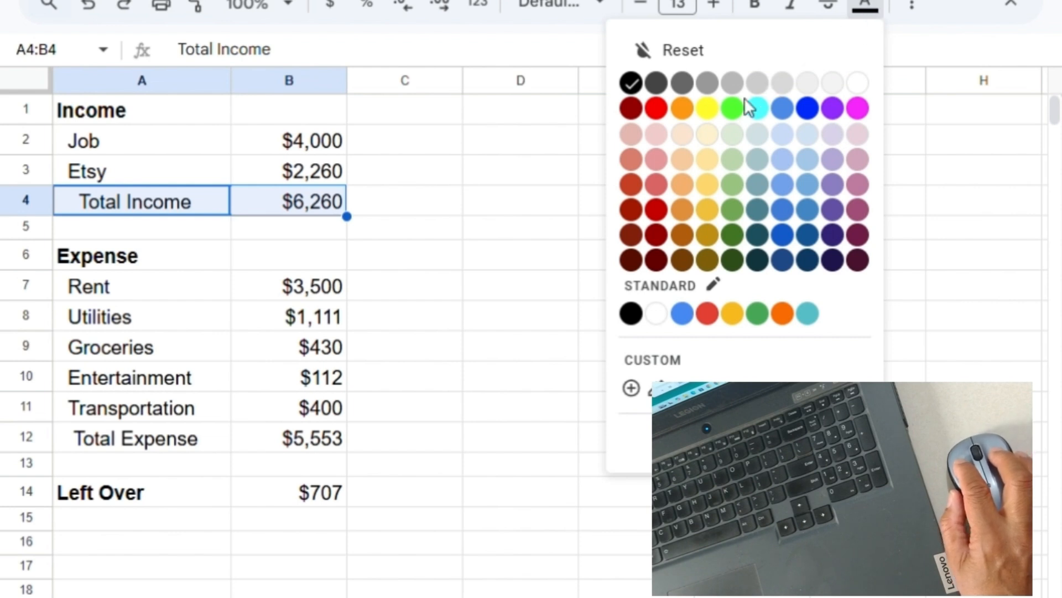
pyautogui.click(734, 236)
pyautogui.click(535, 446)
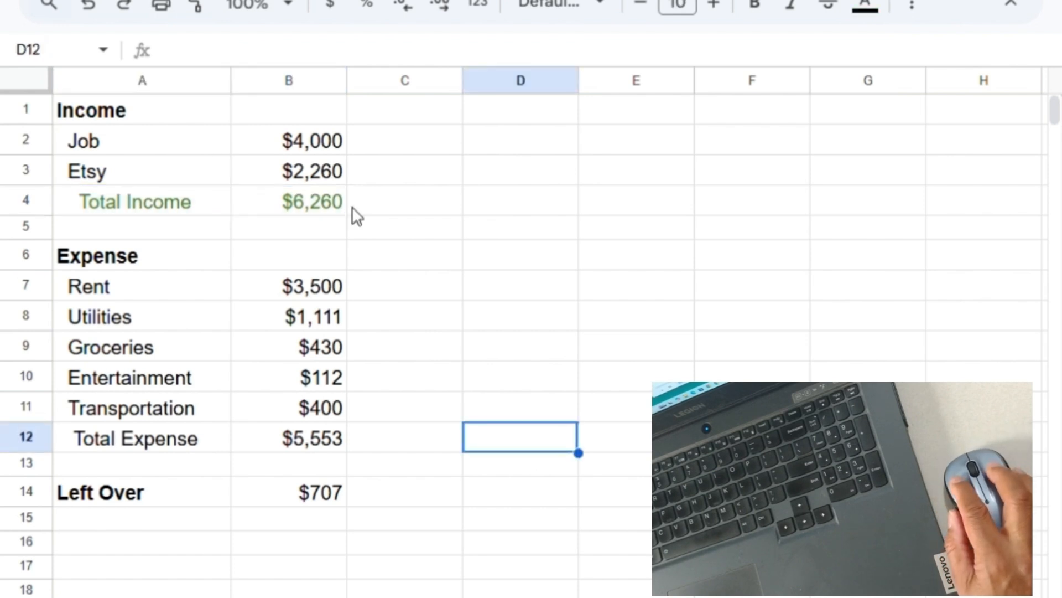
# Change the text color of the Total Expense label and amount in A12:B12 to red.
pyautogui.click(89, 438)
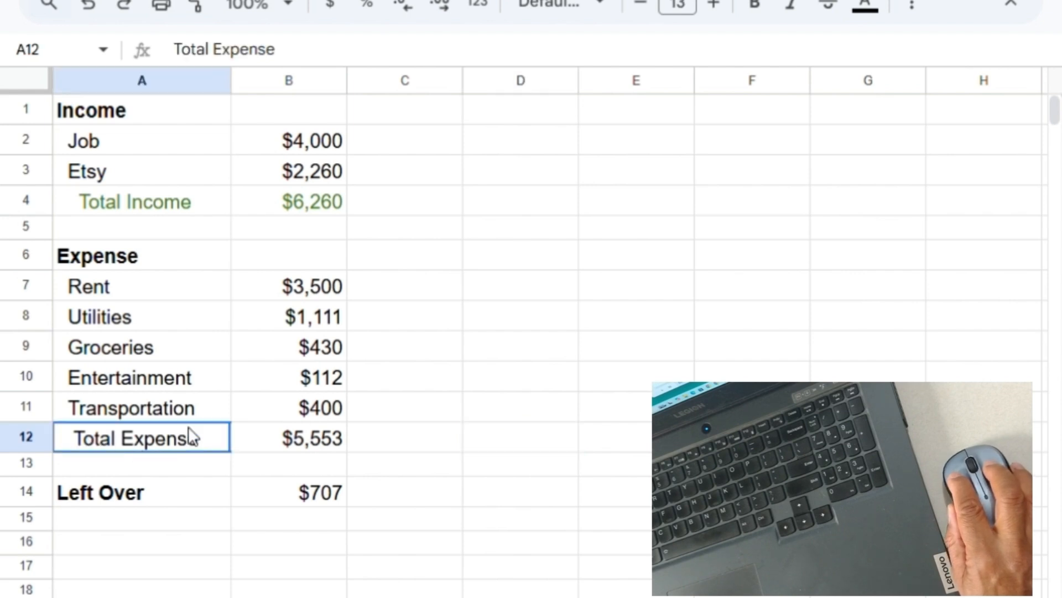
pyautogui.moveTo(191, 437); pyautogui.dragTo(282, 441)
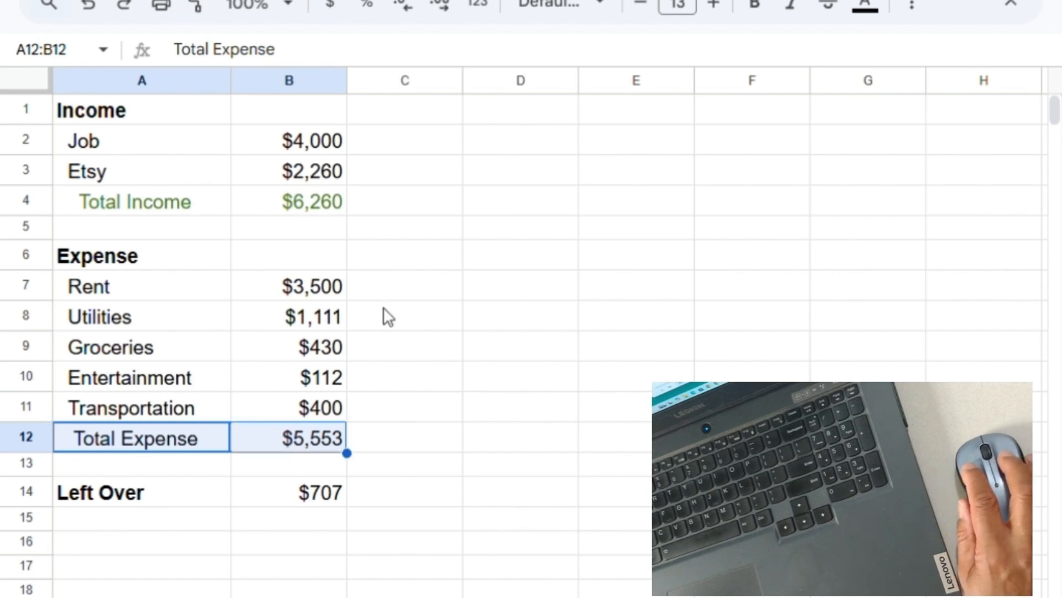
pyautogui.click(879, 11)
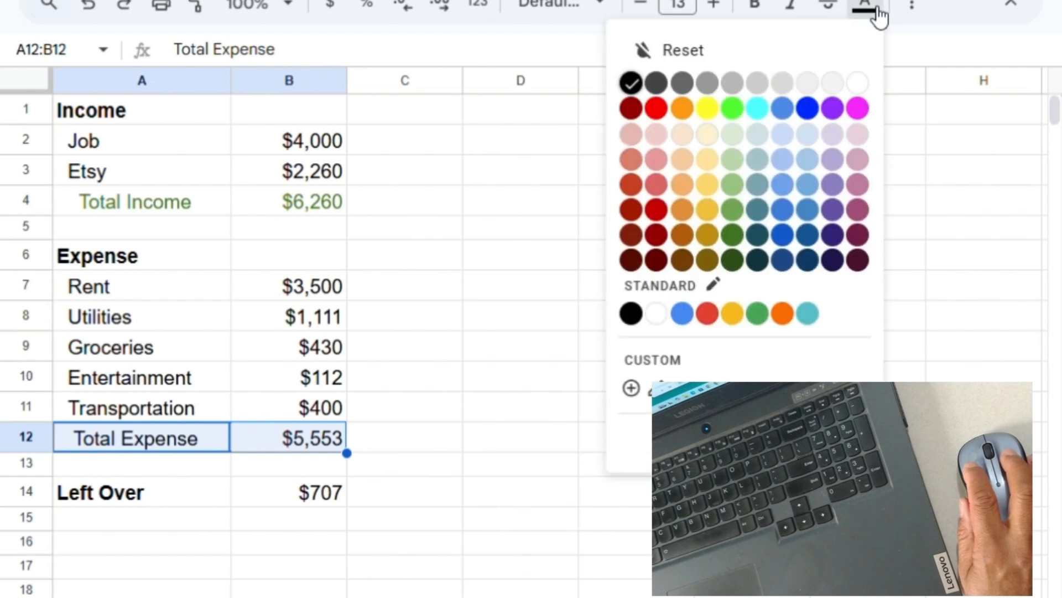
pyautogui.click(664, 111)
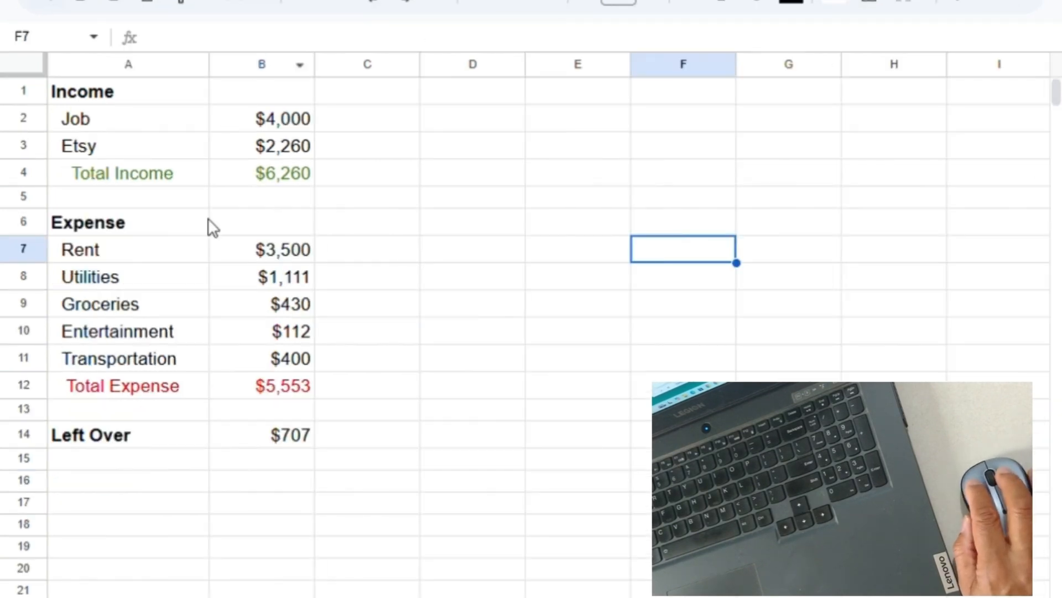
pyautogui.click(187, 204)
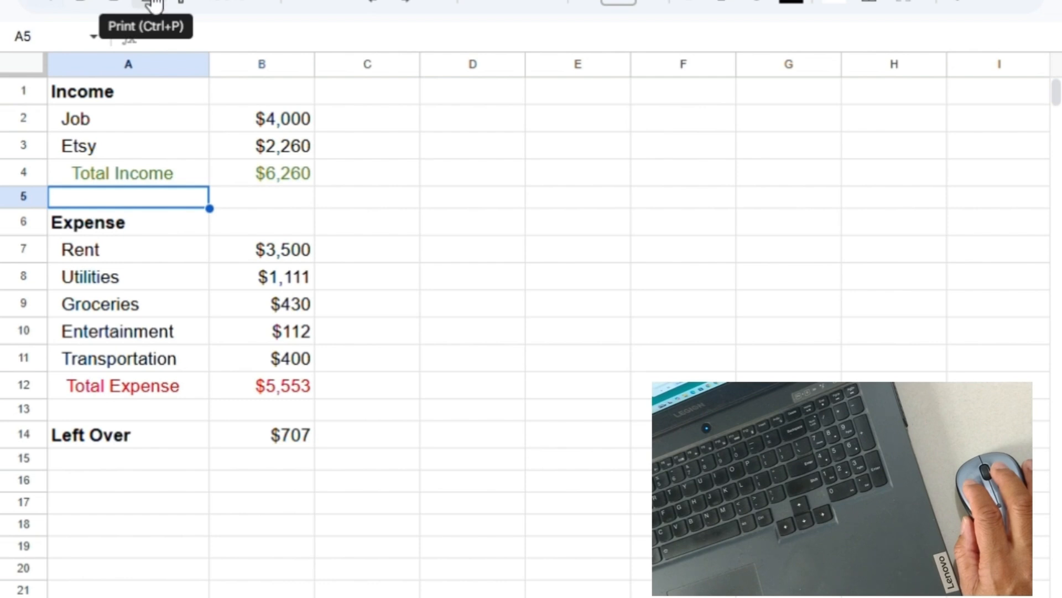
# Open the print settings for the current sheet, set the page orientation to Portrait and look over the page preview.
pyautogui.click(74, 0)
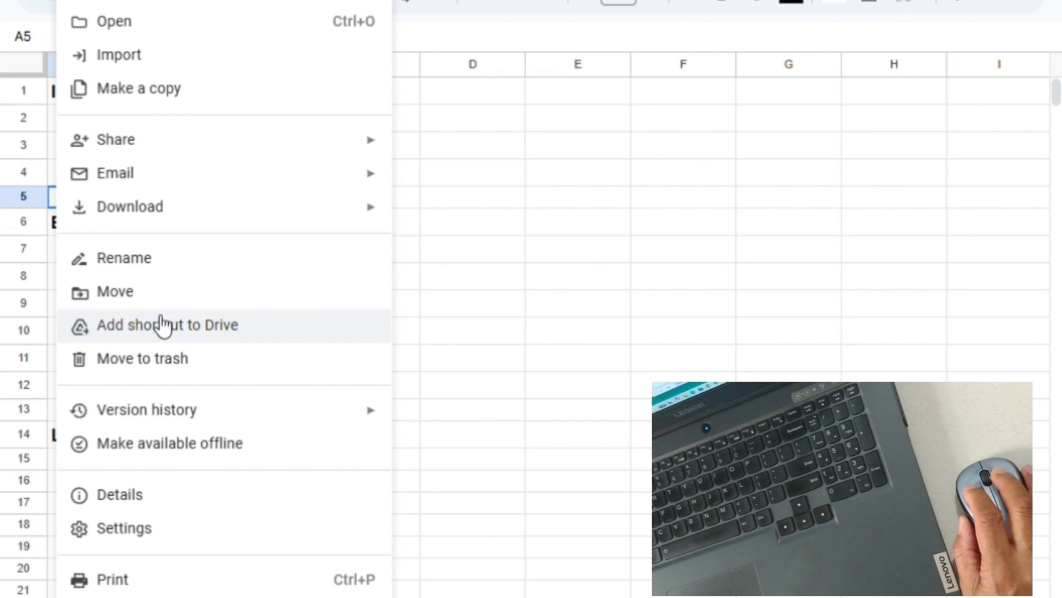
pyautogui.click(118, 578)
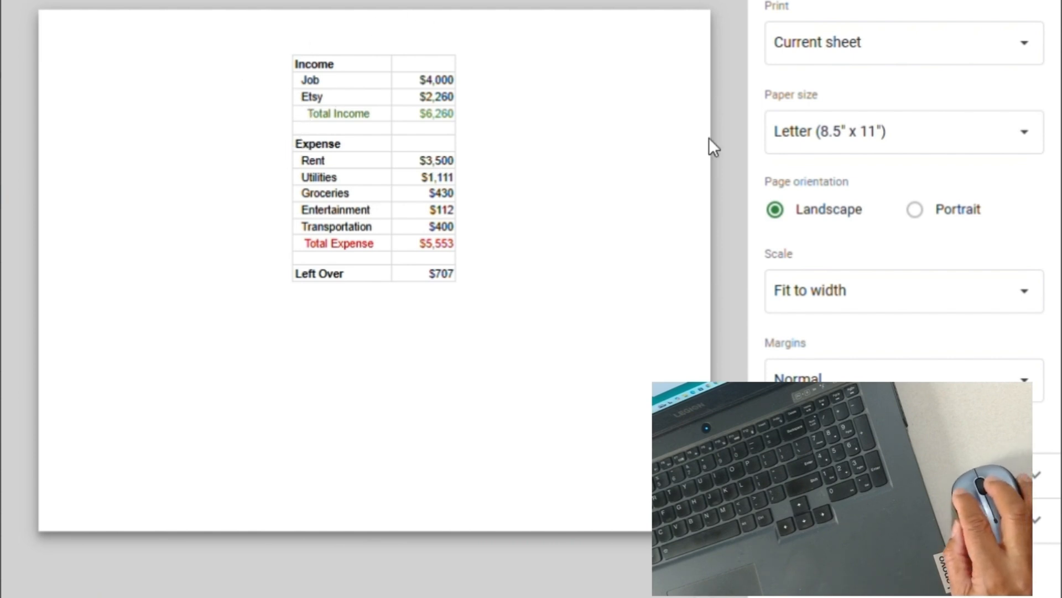
pyautogui.click(914, 210)
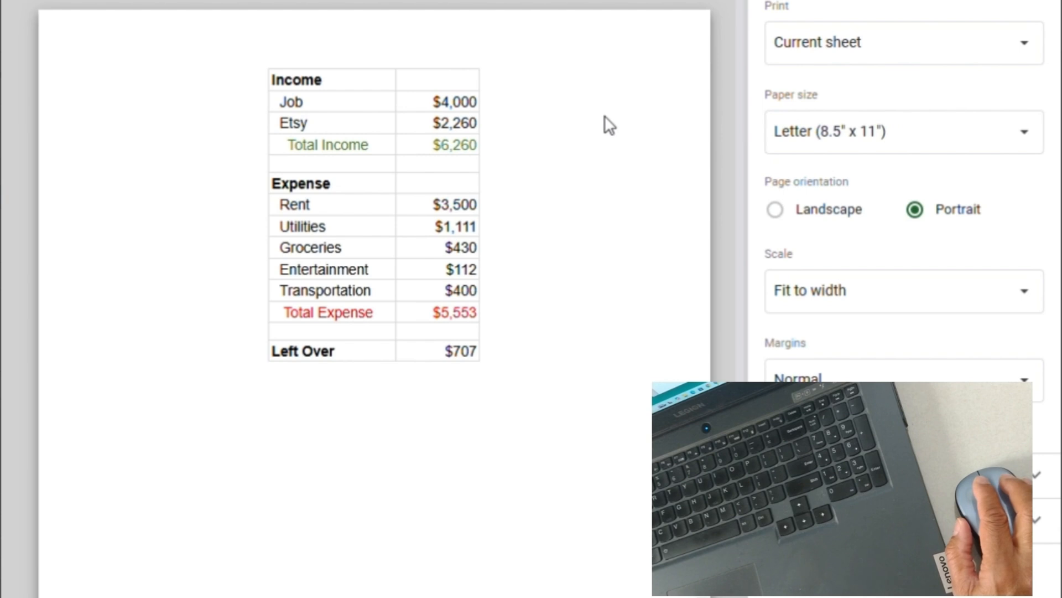
pyautogui.scroll(-2, 605, 119)
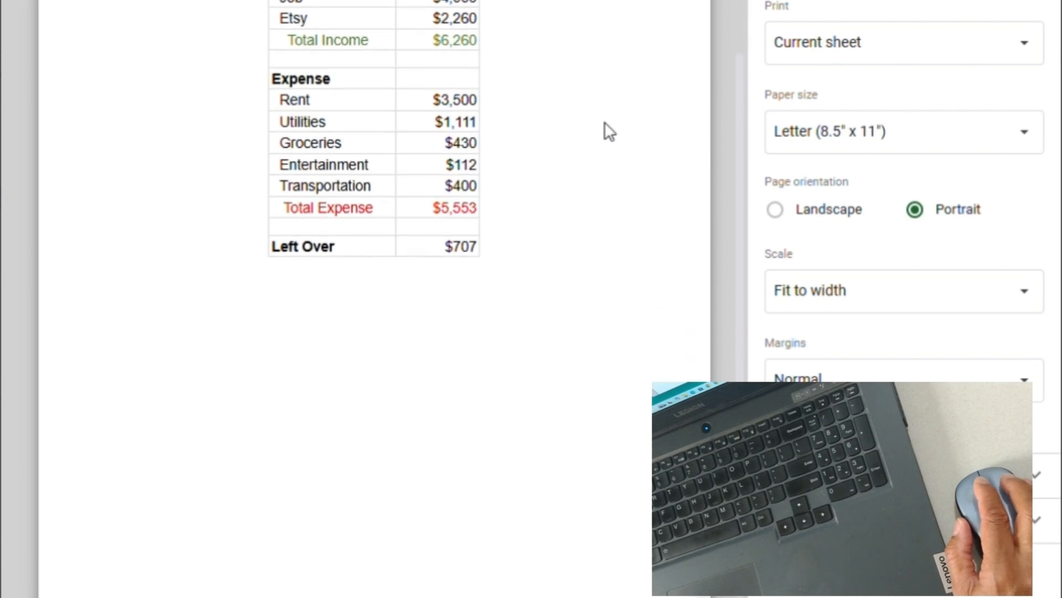
pyautogui.scroll(2, 608, 131)
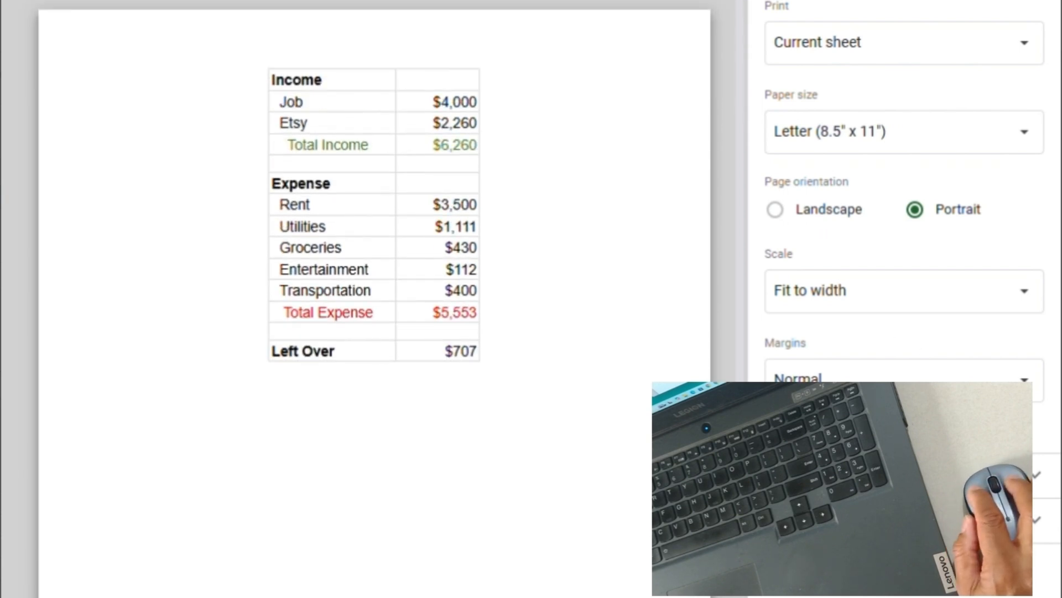